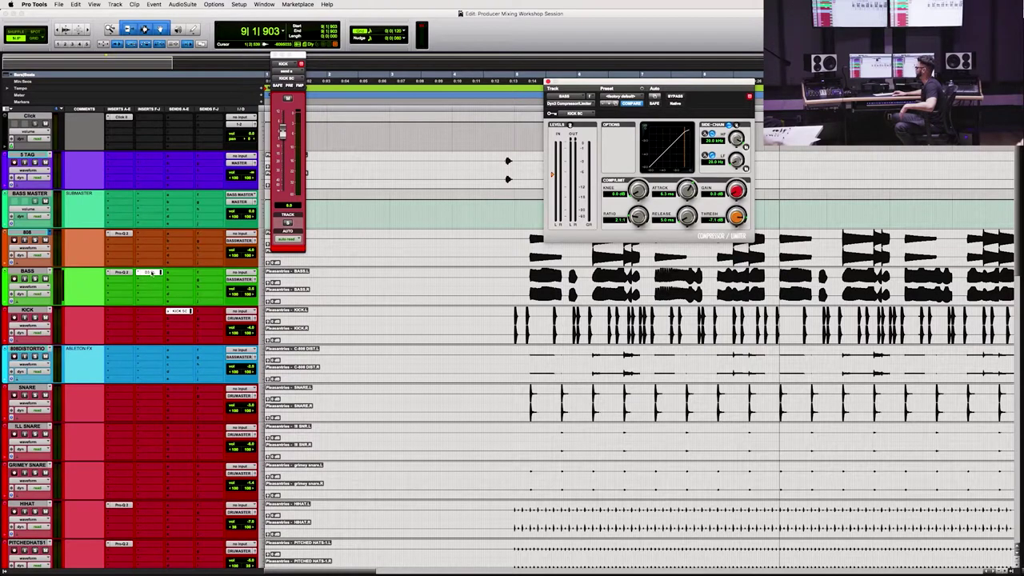
- Bring up the options menu for the BASS track's Dyn3 compressor insert
{"action": "right_click", "coordinate": [152, 273]}
- Make the Dyn3 insert inactive and load FabFilter Pro-MB on an empty BASS insert
{"action": "left_click", "coordinate": [150, 283]}
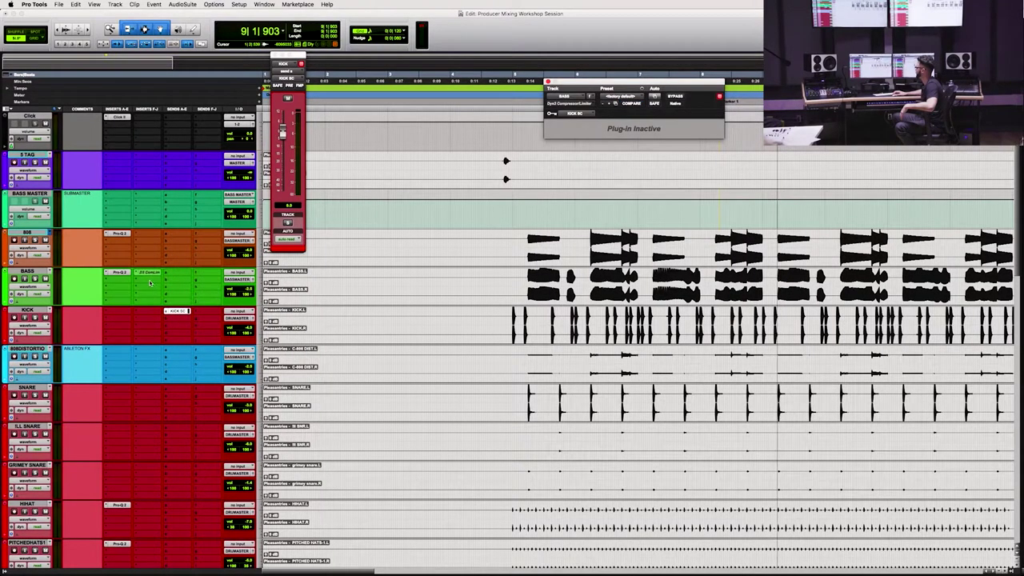
{"action": "left_click", "coordinate": [148, 282]}
{"action": "mouse_move", "coordinate": [173, 317]}
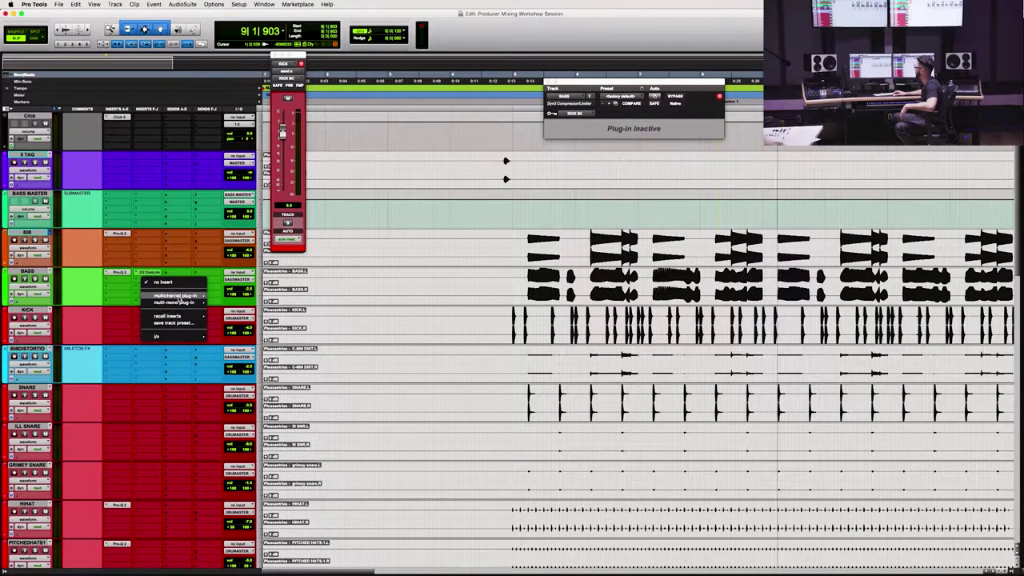
{"action": "mouse_move", "coordinate": [181, 298]}
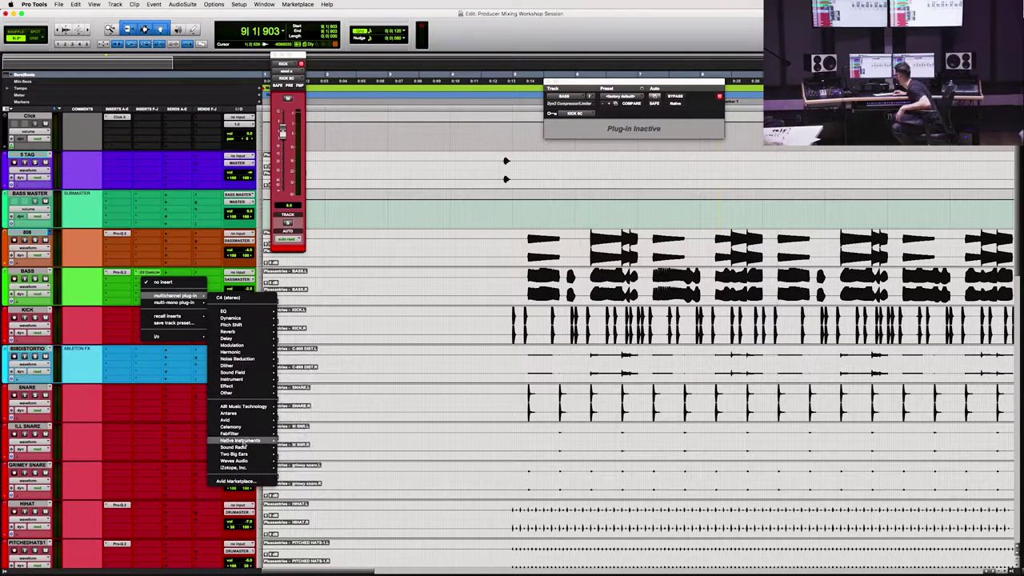
{"action": "mouse_move", "coordinate": [241, 434]}
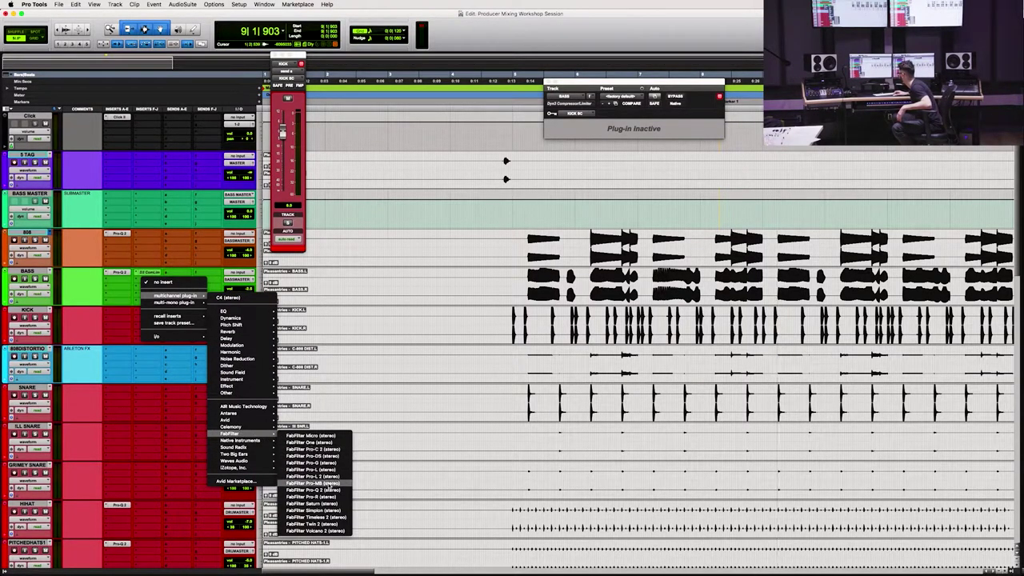
{"action": "left_click", "coordinate": [321, 481]}
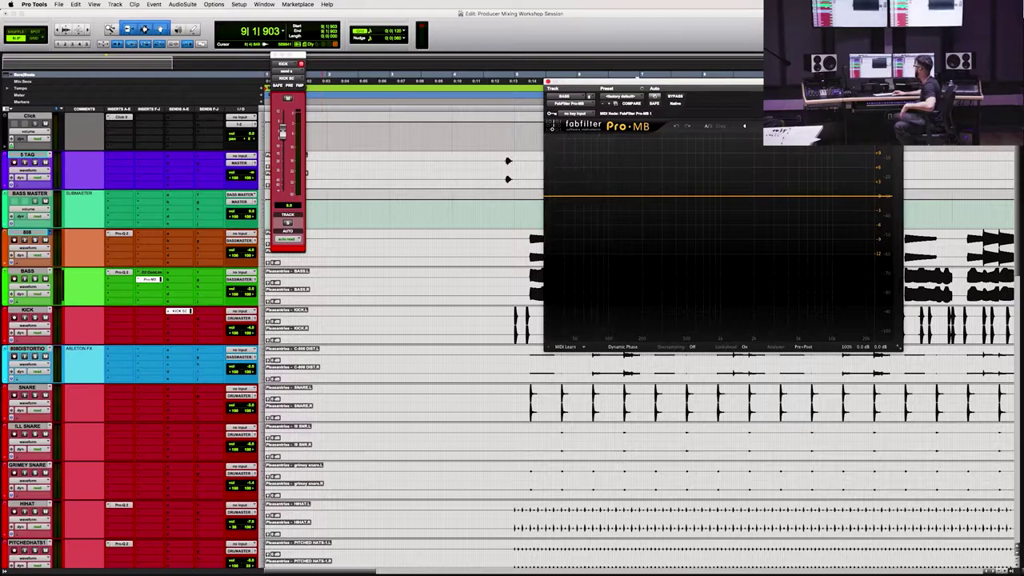
{"action": "left_click_drag", "start_coordinate": [638, 80], "coordinate": [456, 126]}
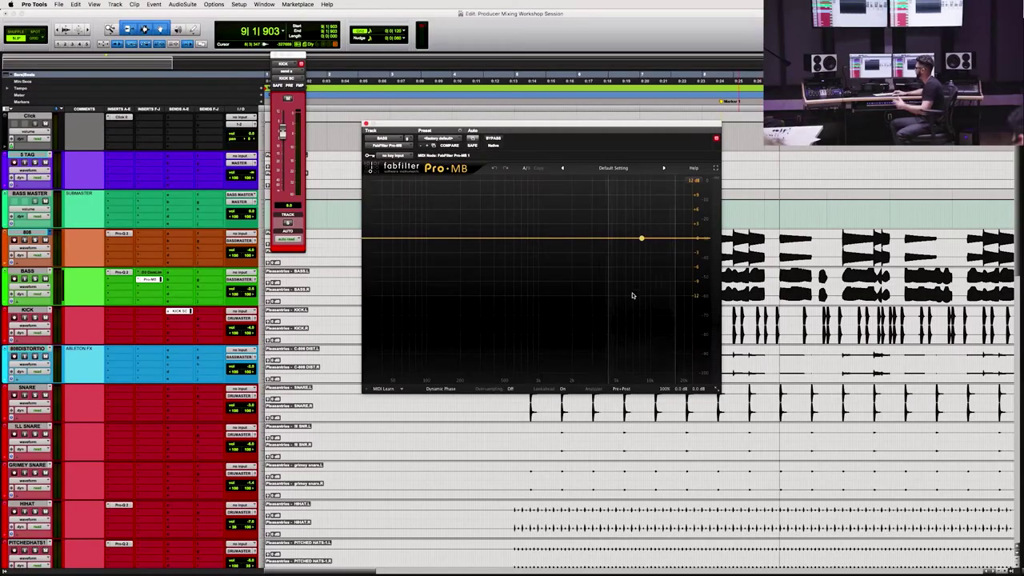
- Create four Pro-MB bands and nudge their crossover points across the spectrum
{"action": "left_click", "coordinate": [386, 241]}
{"action": "left_click", "coordinate": [466, 238]}
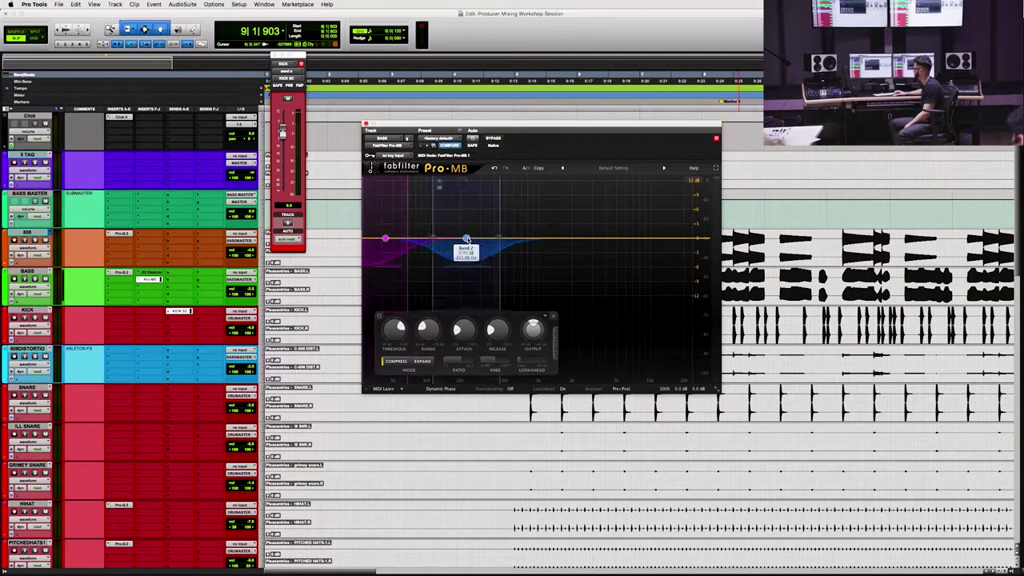
{"action": "left_click", "coordinate": [556, 238]}
{"action": "left_click", "coordinate": [645, 237]}
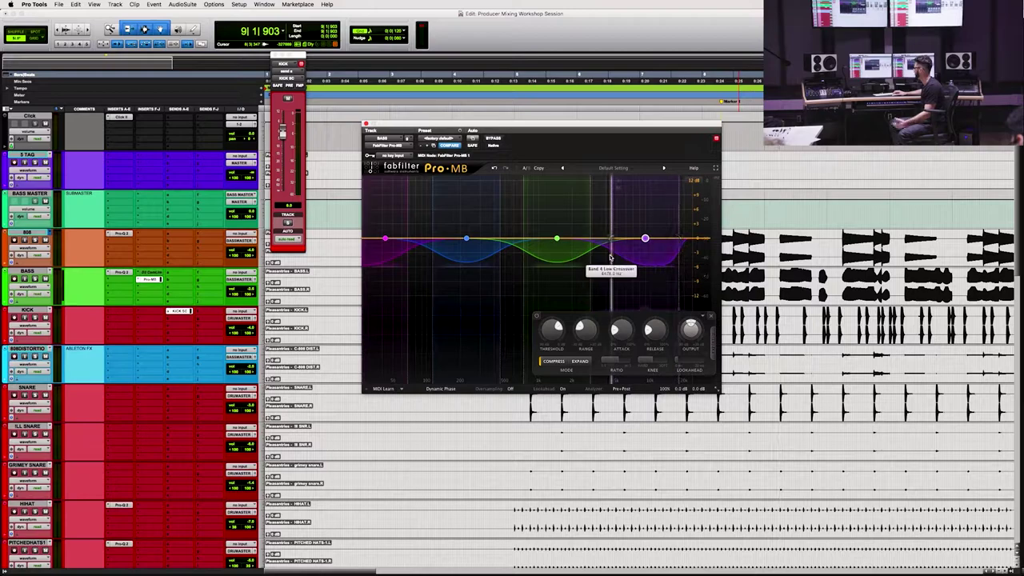
{"action": "left_click_drag", "start_coordinate": [657, 260], "coordinate": [673, 260]}
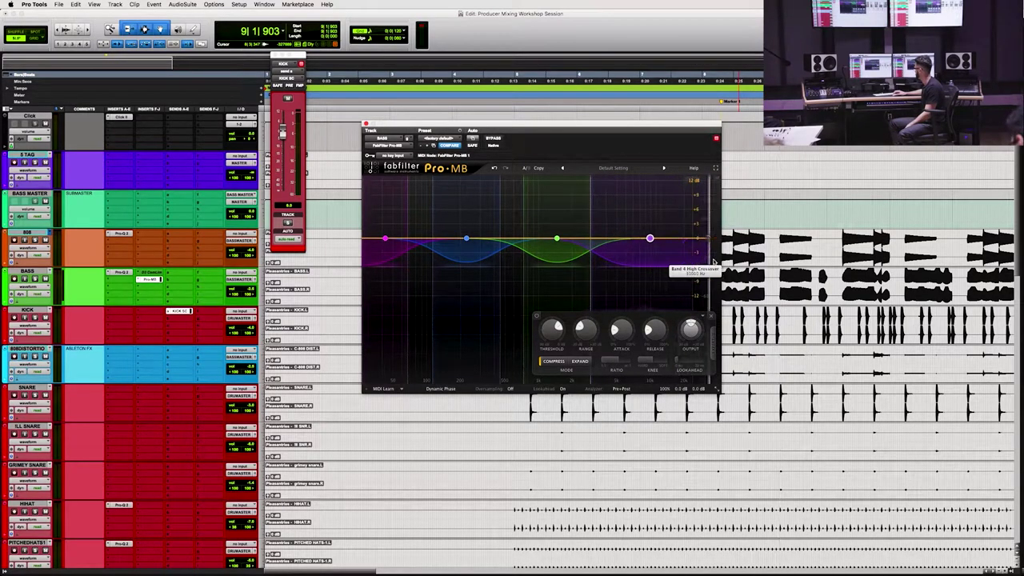
{"action": "left_click_drag", "start_coordinate": [556, 243], "coordinate": [544, 244]}
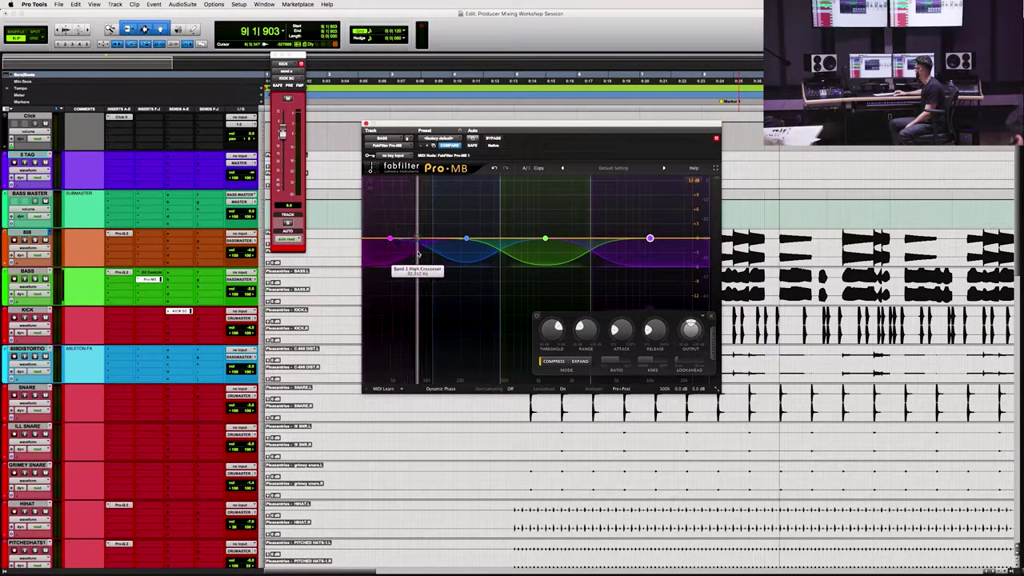
{"action": "left_click_drag", "start_coordinate": [406, 245], "coordinate": [421, 246]}
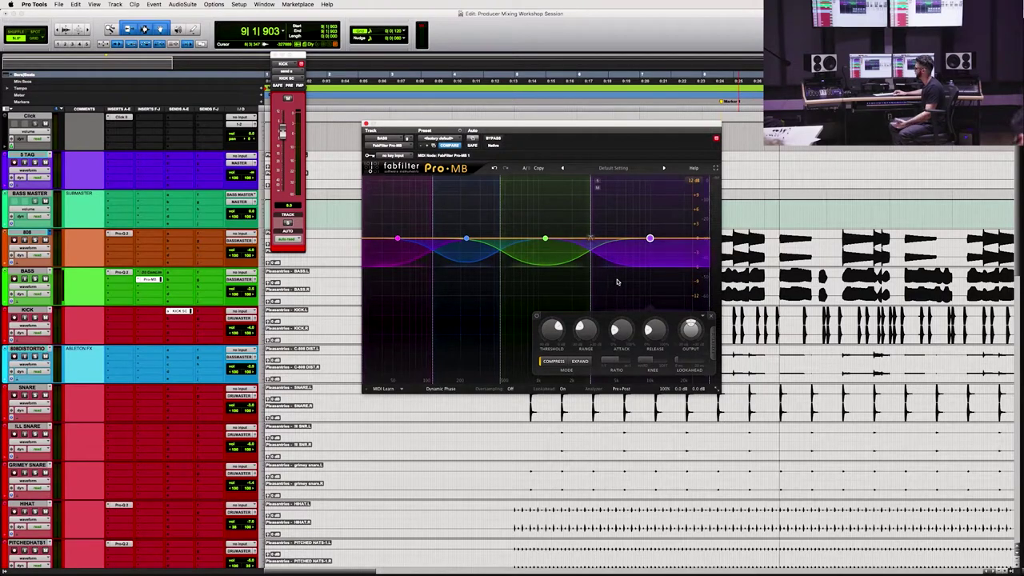
- Play the bass and solo, then unsolo, the green mid band to audition it
{"action": "key", "text": "space"}
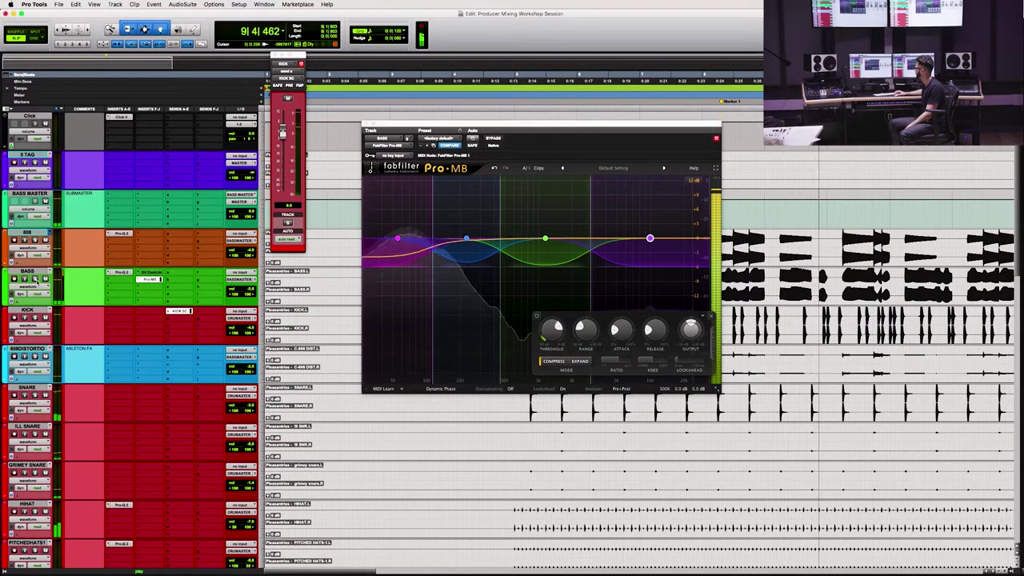
{"action": "left_click", "coordinate": [506, 182]}
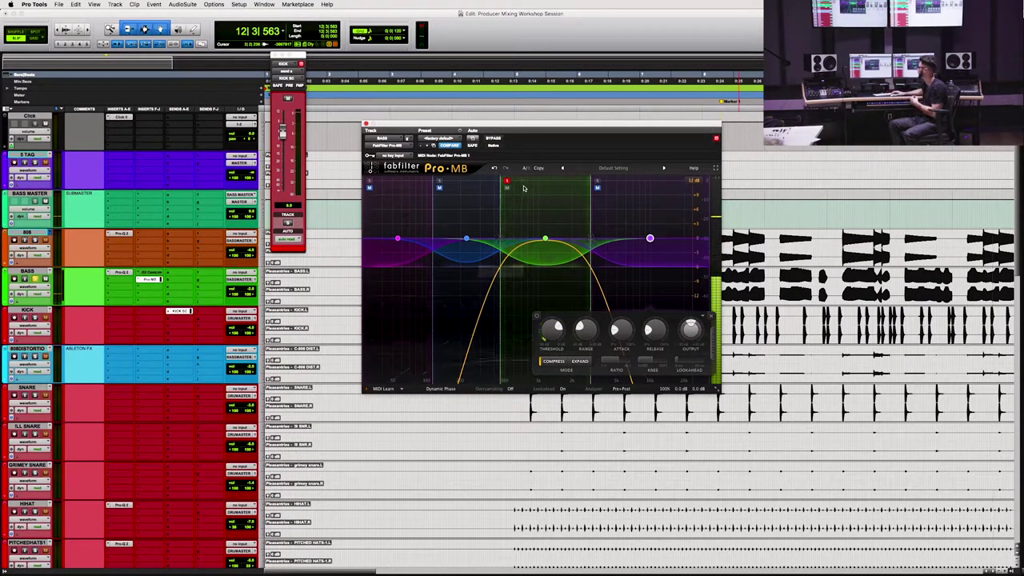
{"action": "left_click", "coordinate": [507, 181]}
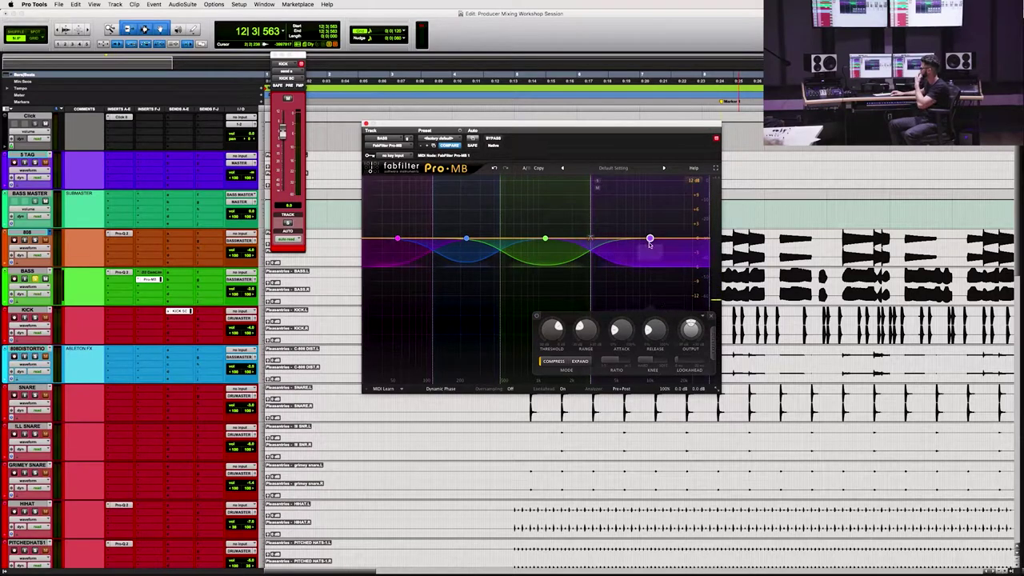
{"action": "left_click", "coordinate": [613, 168]}
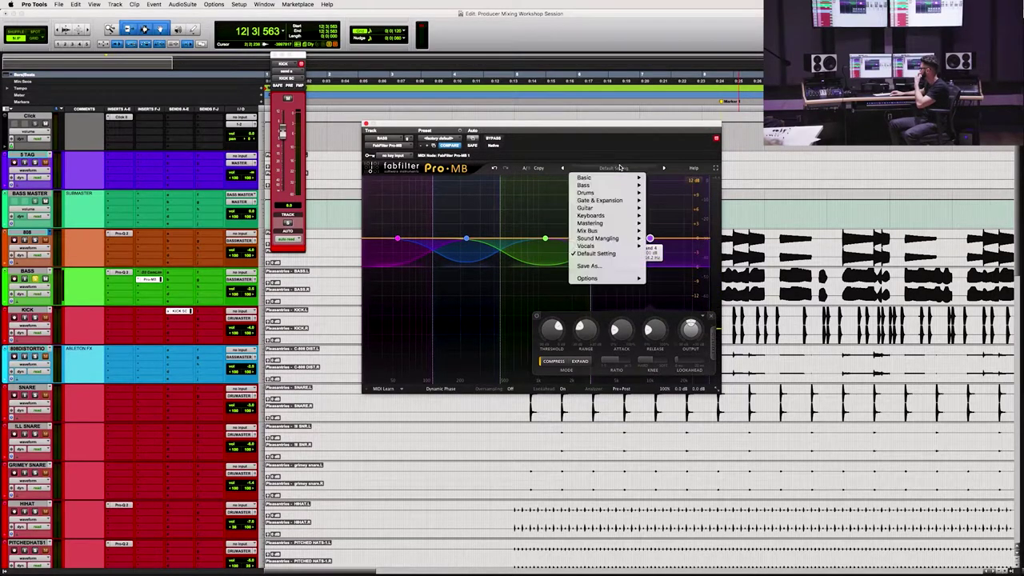
- Reset Pro-MB to Default Setting and key it from the KICK SC (Mono) bus
{"action": "left_click", "coordinate": [601, 254]}
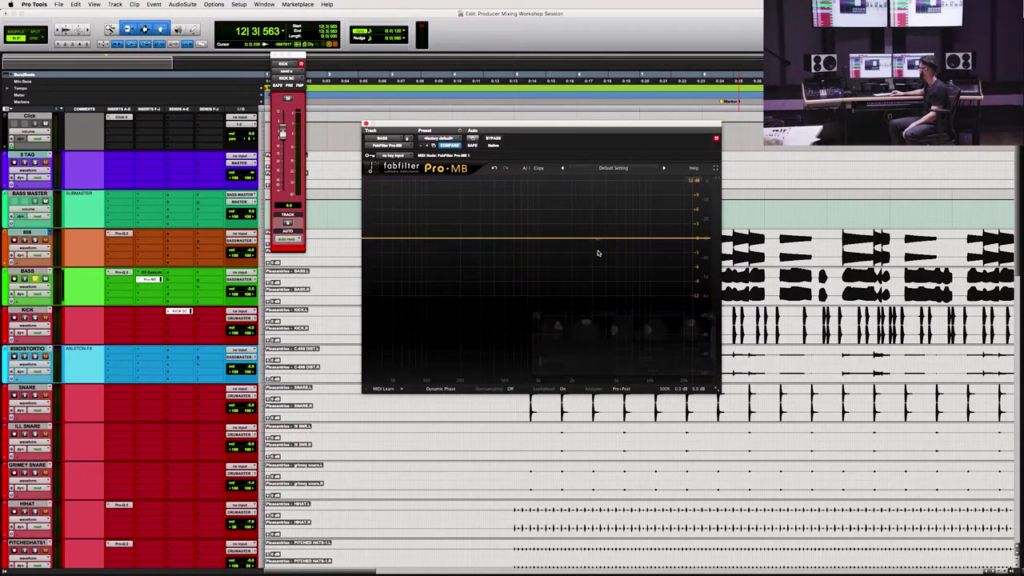
{"action": "left_click", "coordinate": [397, 156]}
{"action": "mouse_move", "coordinate": [432, 182]}
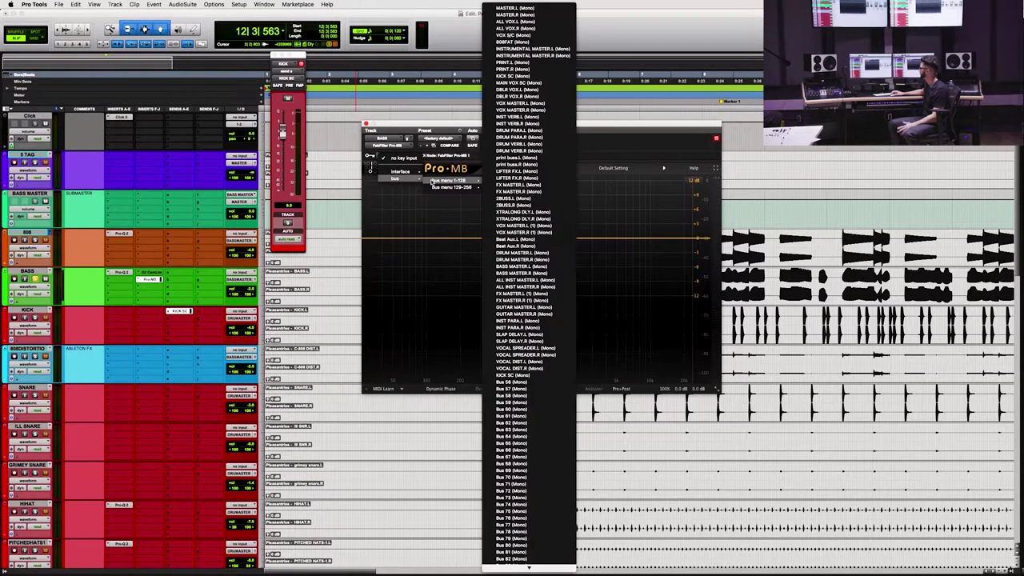
{"action": "left_click", "coordinate": [527, 375]}
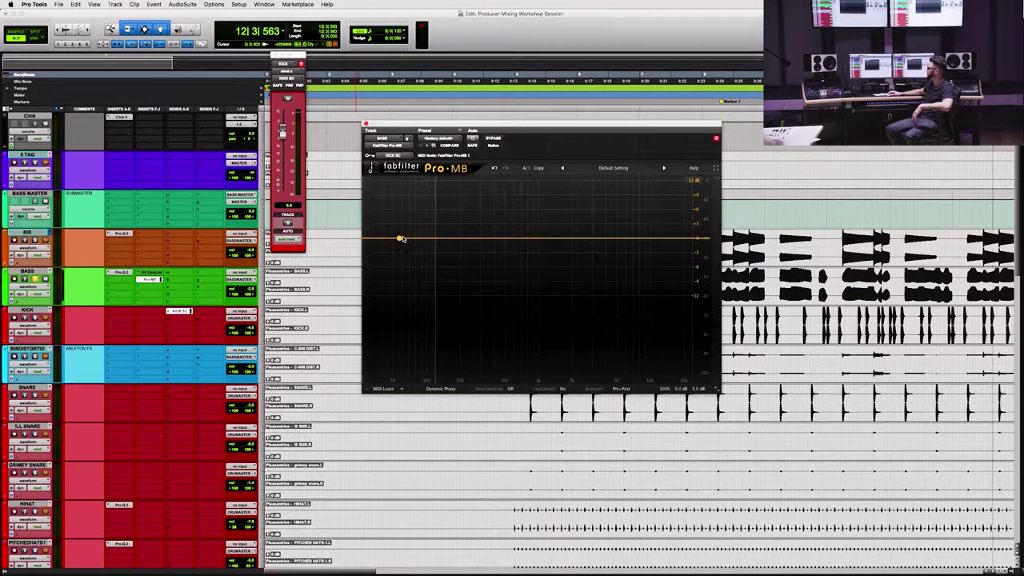
- Add one low Pro-MB band, widen its upper crossover, and play to hear the kick ducking
{"action": "left_click", "coordinate": [400, 240]}
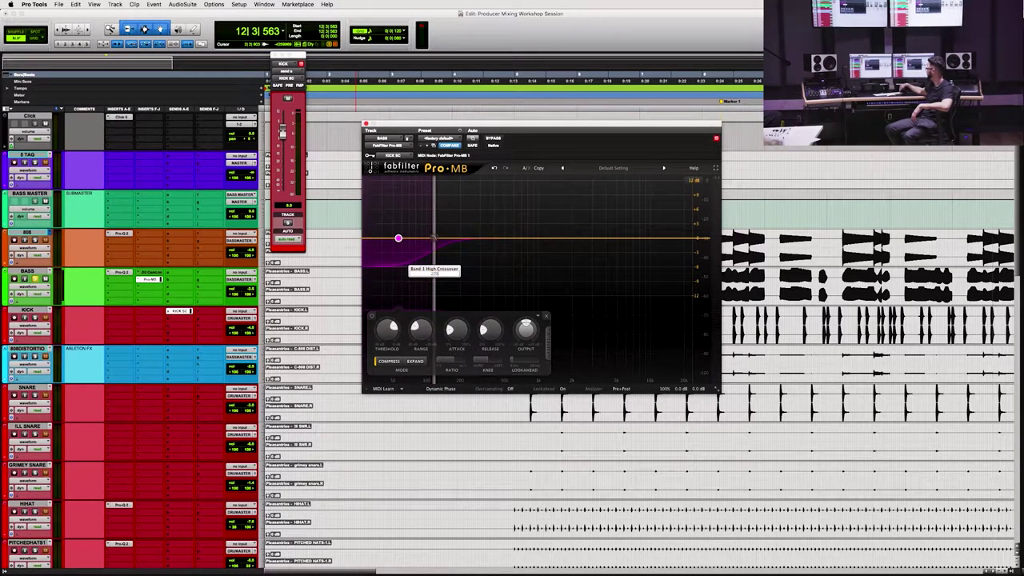
{"action": "left_click_drag", "start_coordinate": [433, 238], "coordinate": [460, 238]}
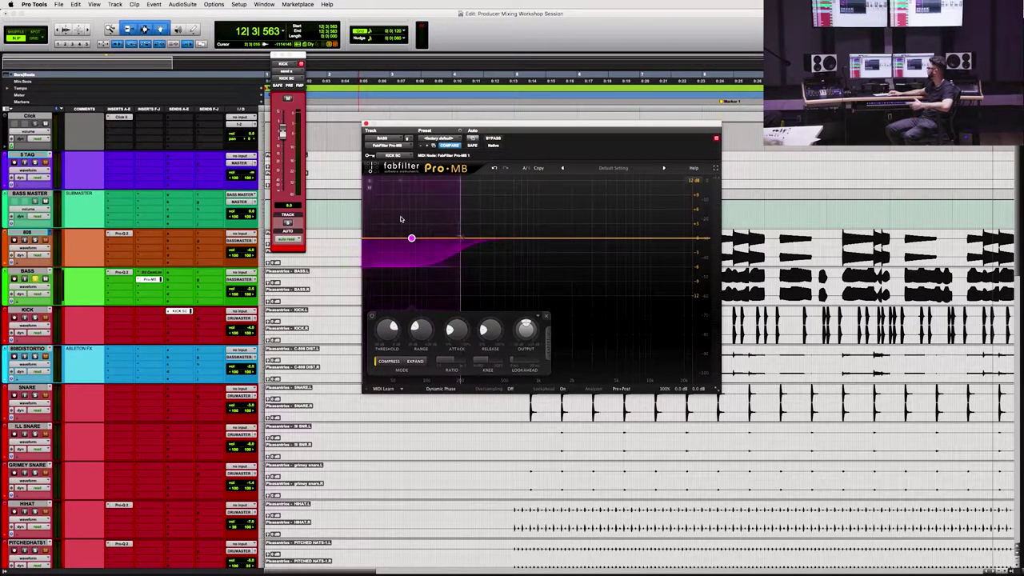
{"action": "key", "text": "space"}
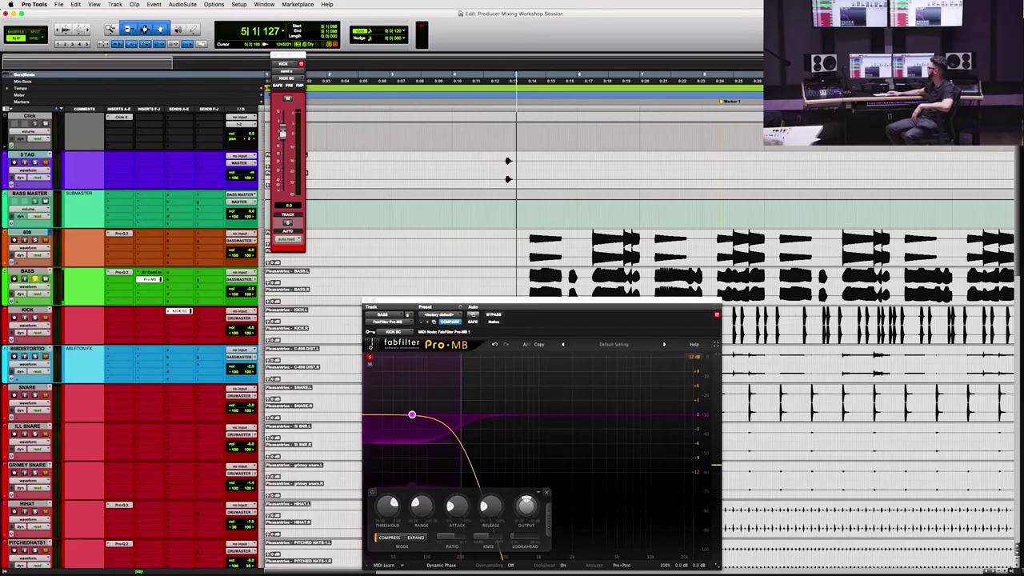
{"action": "left_click_drag", "start_coordinate": [528, 305], "coordinate": [509, 160]}
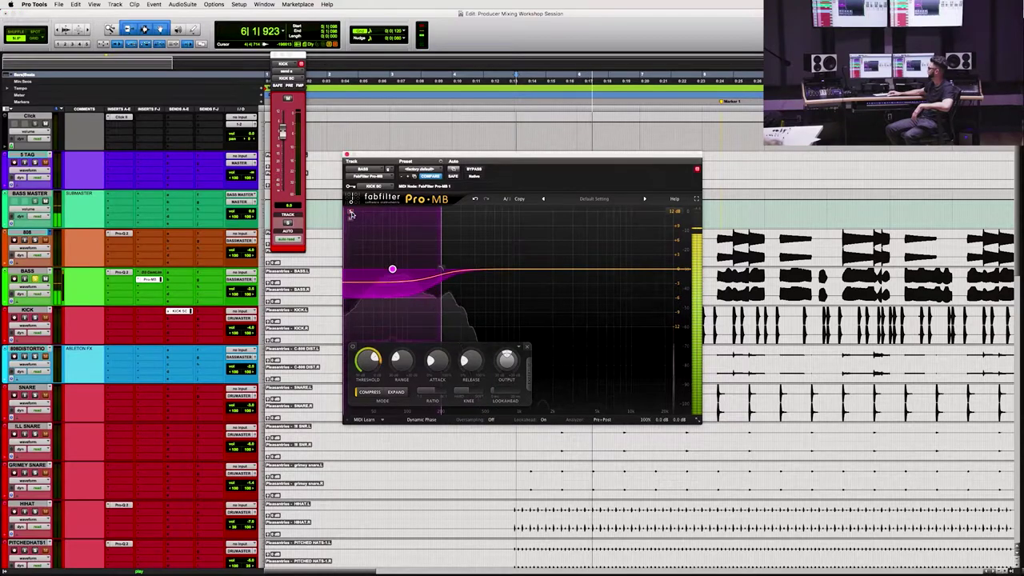
{"action": "left_click", "coordinate": [527, 372]}
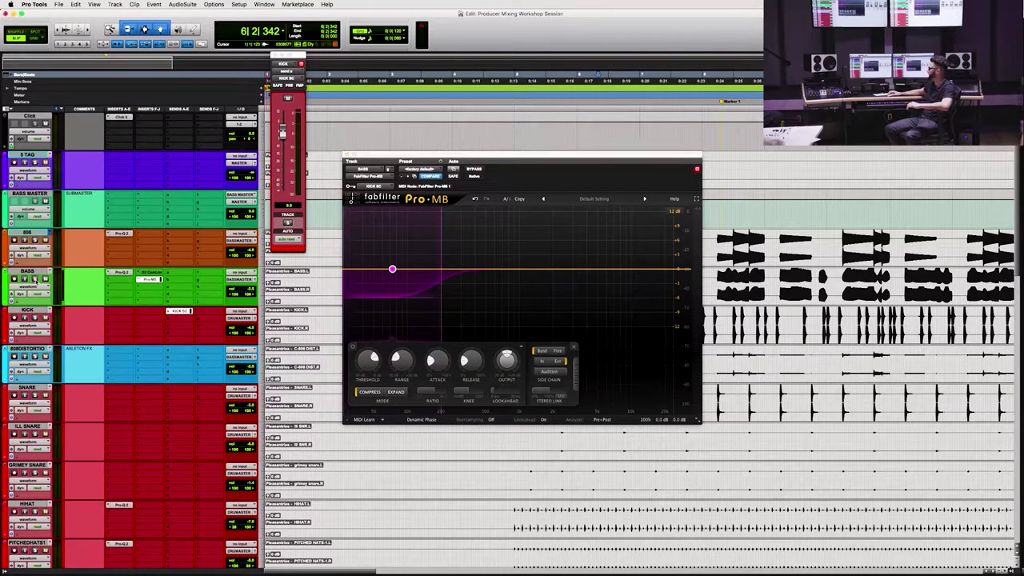
{"action": "key", "text": "space"}
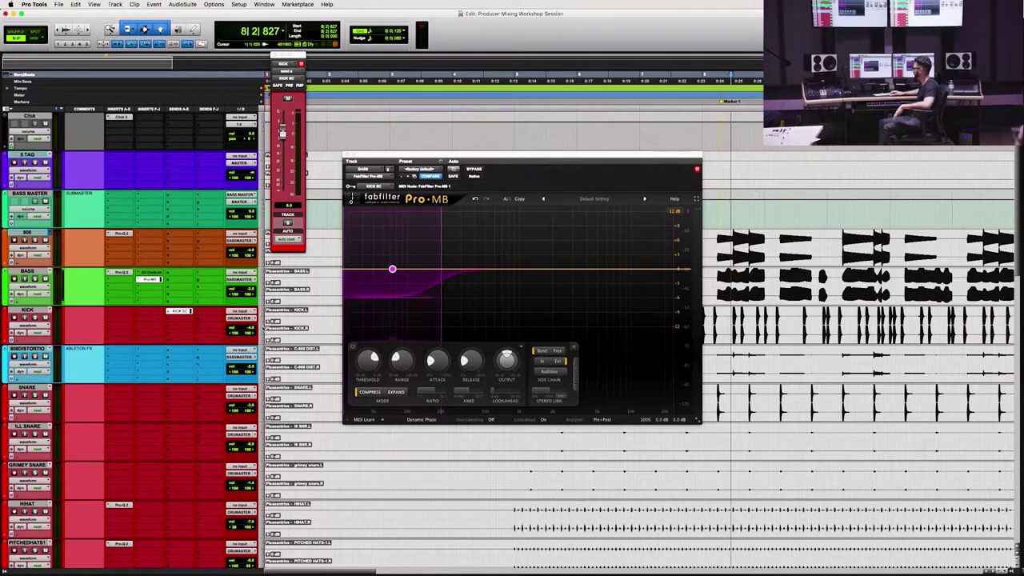
{"action": "mouse_move", "coordinate": [391, 272]}
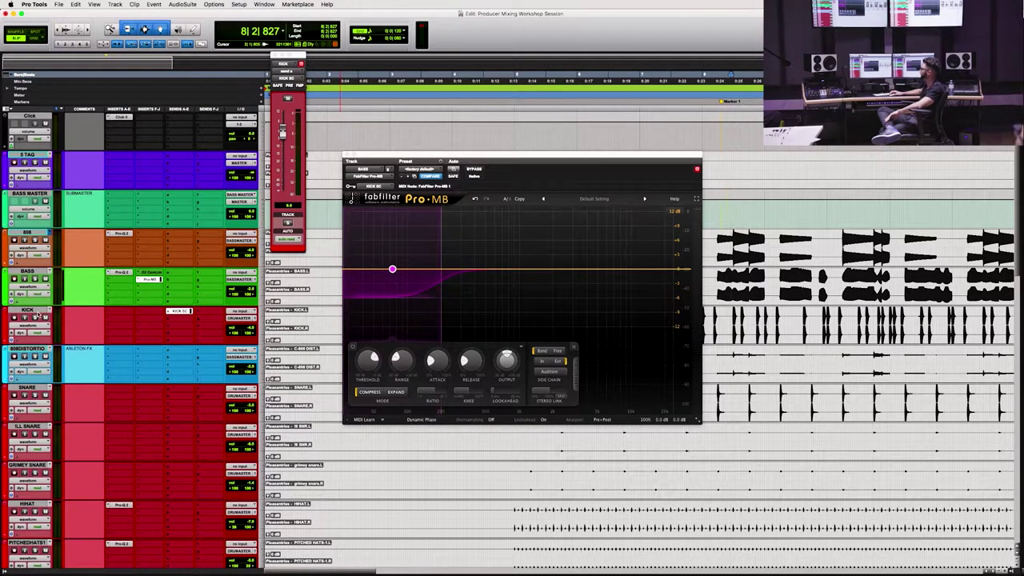
- Solo KICK, close the Pro-MB window, and insert FabFilter Pro-Q on the KICK track
{"action": "left_click", "coordinate": [35, 318]}
{"action": "left_click", "coordinate": [149, 279]}
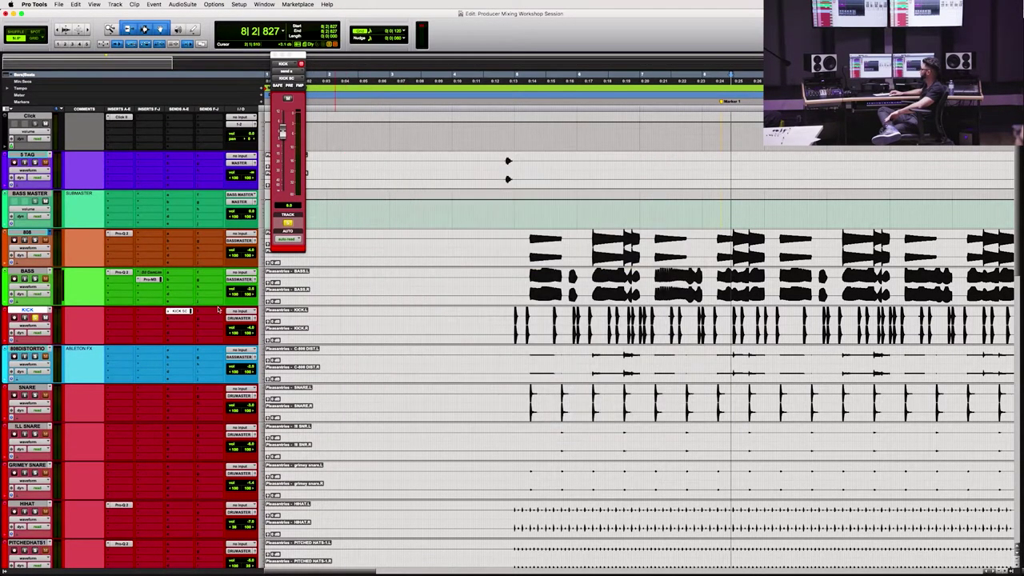
{"action": "left_click", "coordinate": [121, 315]}
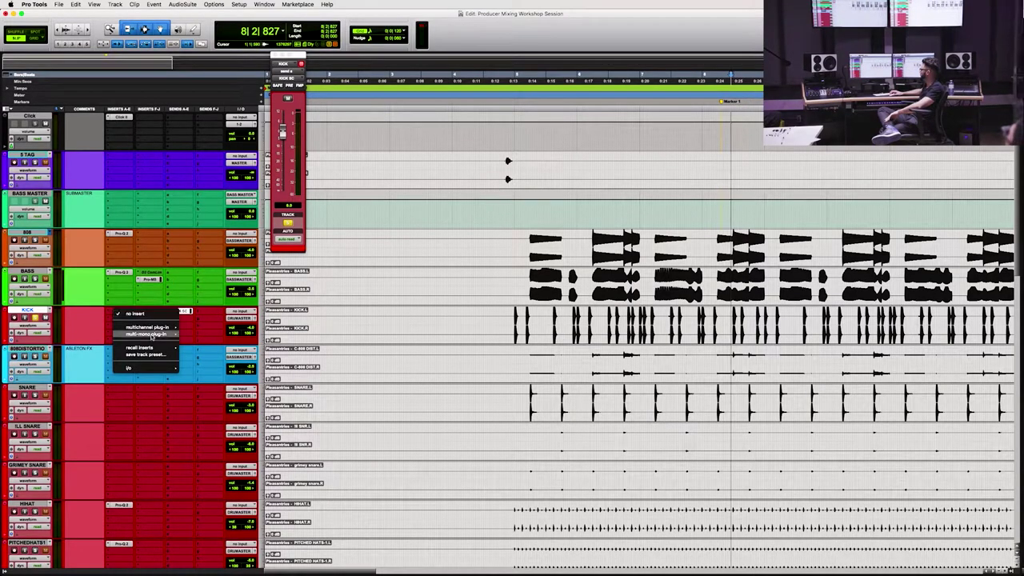
{"action": "mouse_move", "coordinate": [148, 328]}
{"action": "mouse_move", "coordinate": [238, 469]}
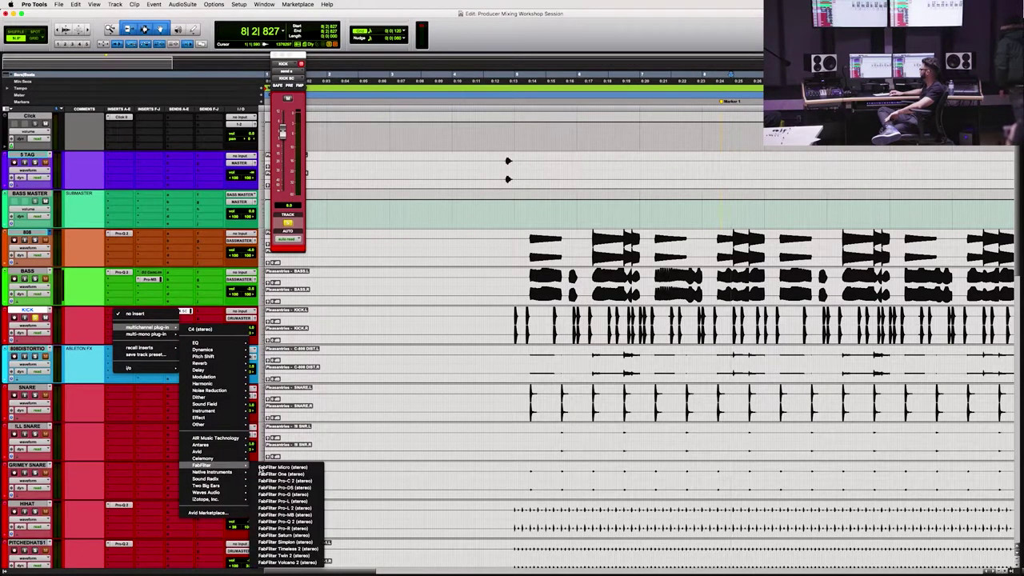
{"action": "left_click", "coordinate": [286, 520]}
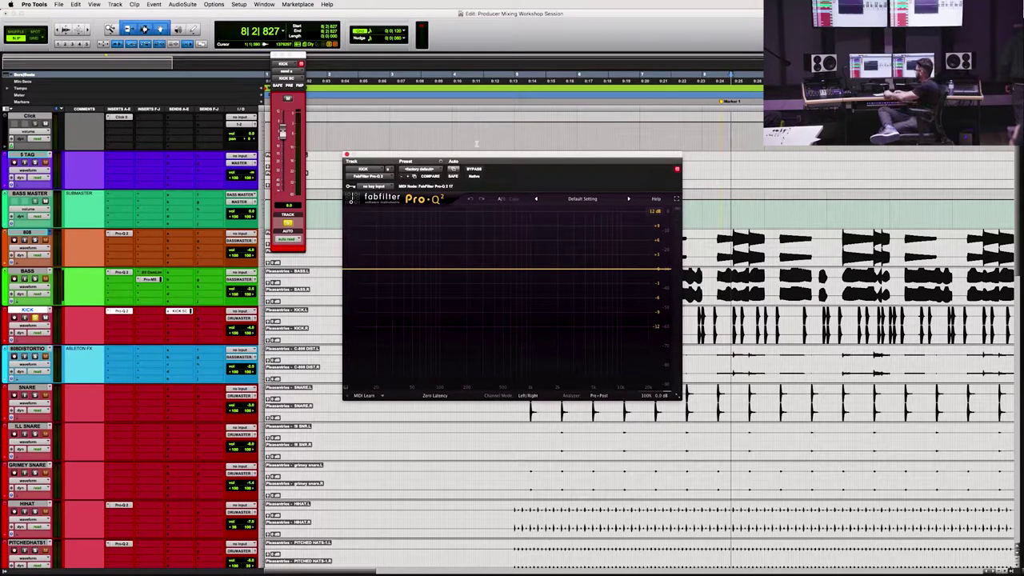
- Select a passage of the kick and play it back
{"action": "left_click_drag", "start_coordinate": [505, 153], "coordinate": [345, 109]}
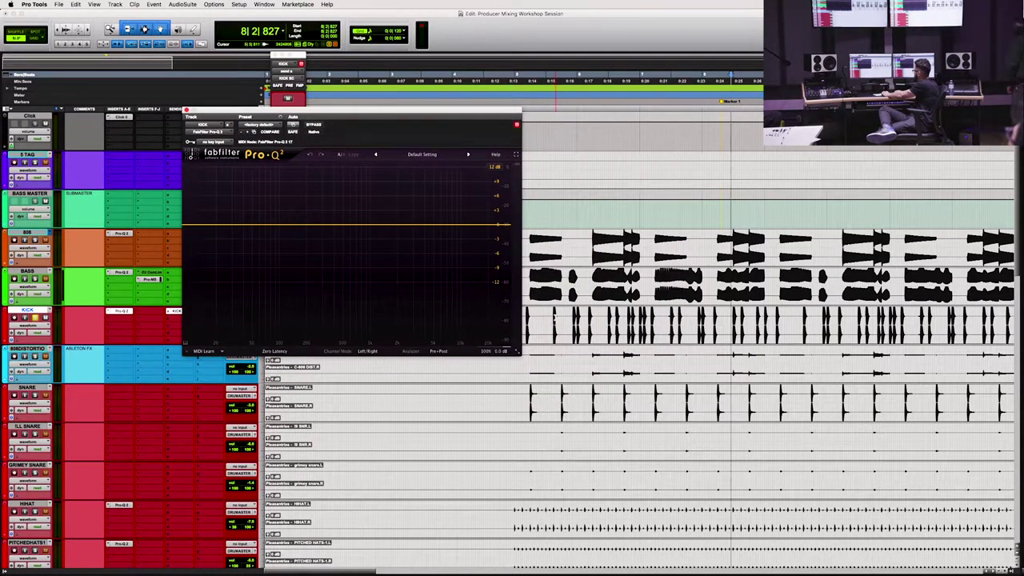
{"action": "left_click_drag", "start_coordinate": [554, 327], "coordinate": [657, 327]}
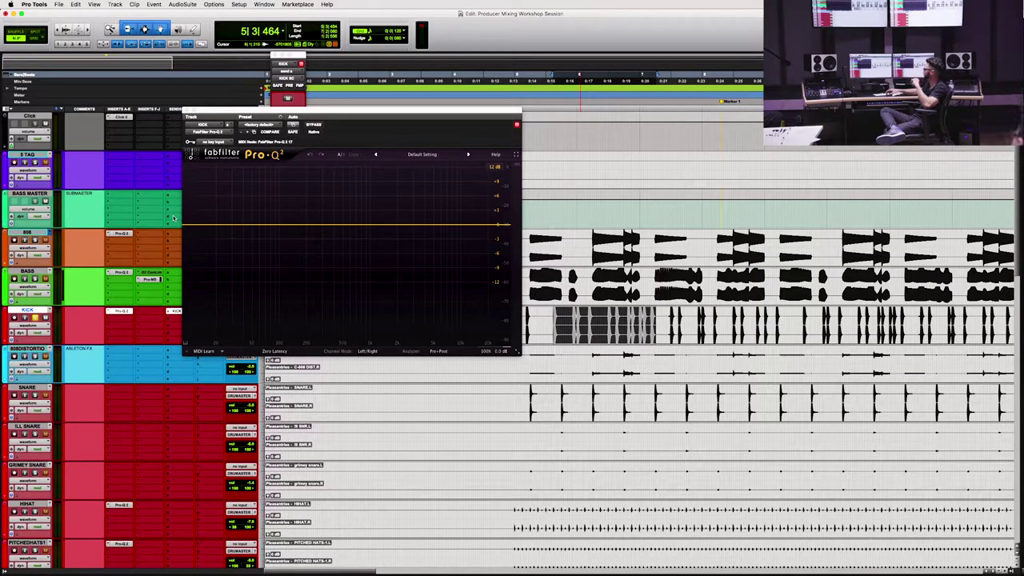
{"action": "key", "text": "space"}
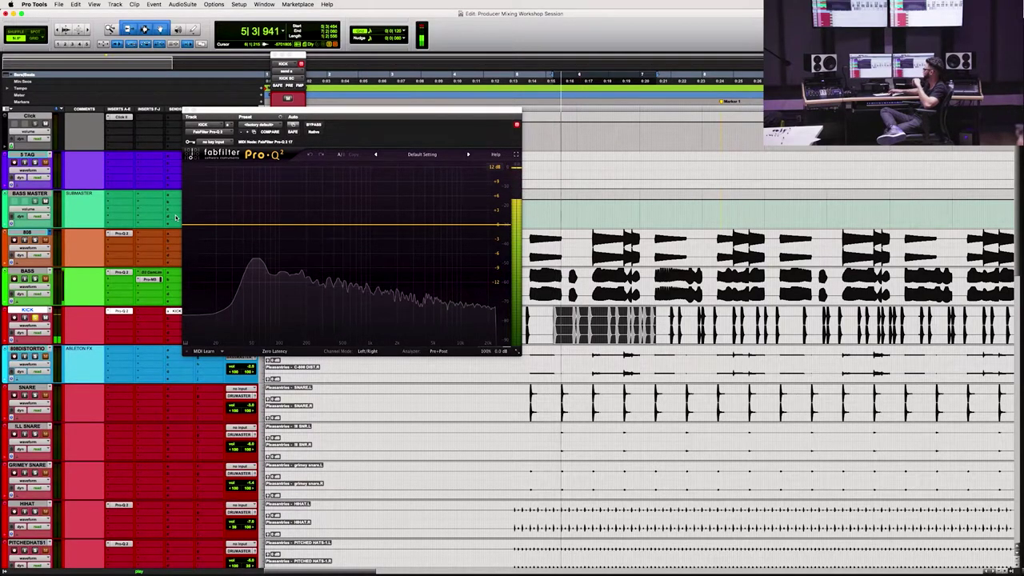
- Add a Pro-Q bell boost, sweep it around, and settle it near 54 Hz
{"action": "left_click", "coordinate": [254, 220]}
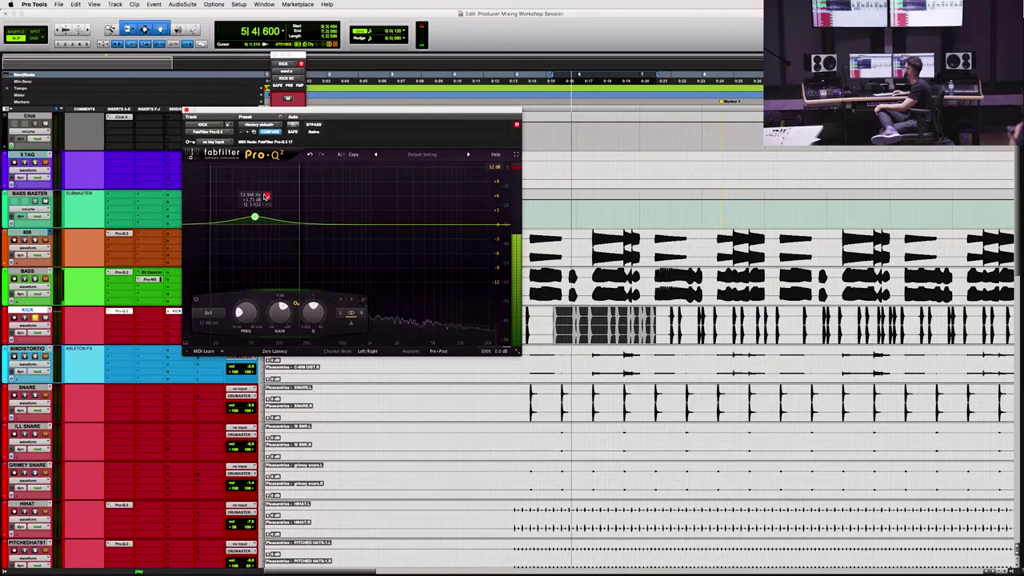
{"action": "left_click_drag", "start_coordinate": [266, 196], "coordinate": [347, 198]}
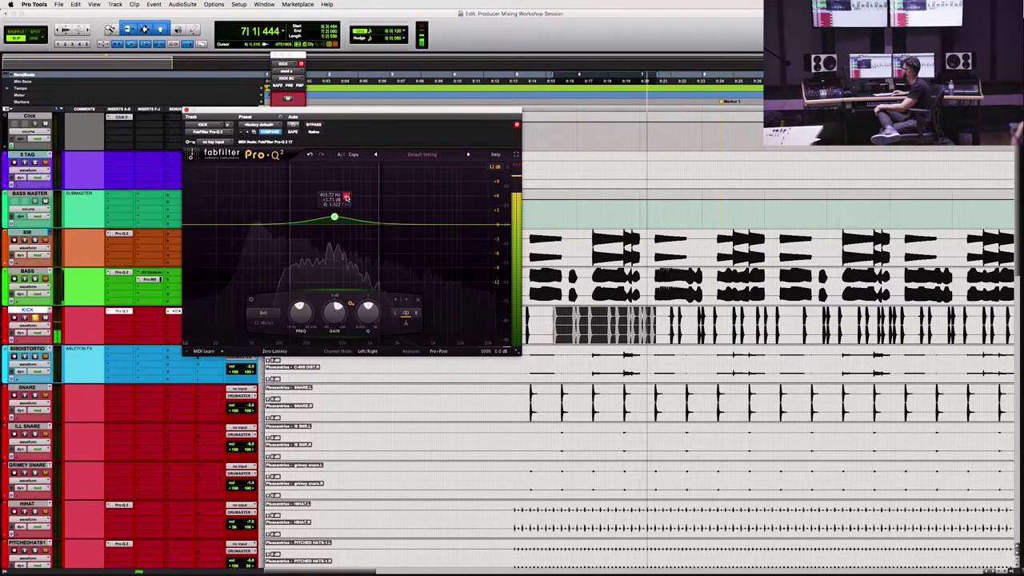
{"action": "left_click_drag", "start_coordinate": [347, 197], "coordinate": [339, 197]}
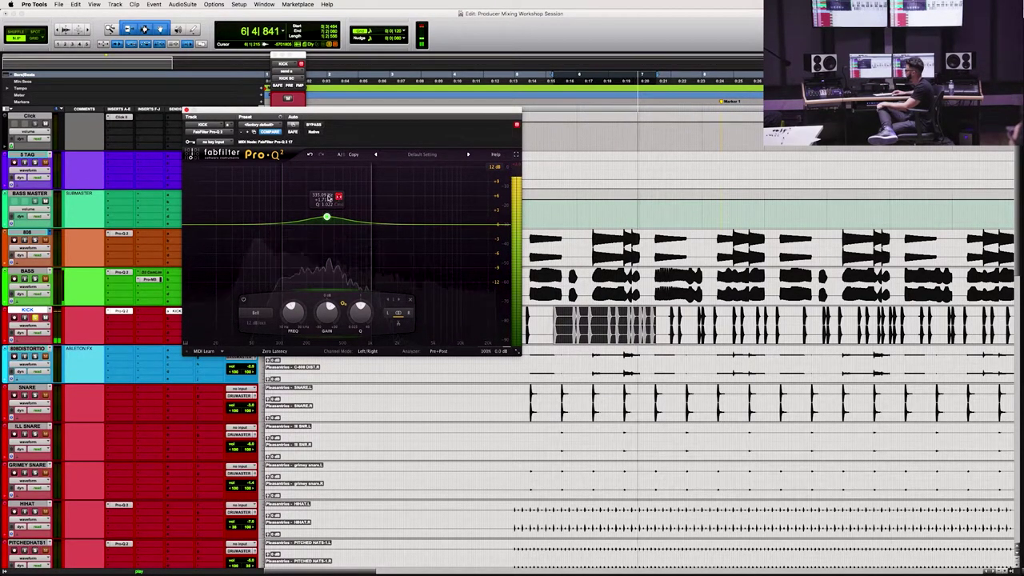
{"action": "left_click_drag", "start_coordinate": [338, 197], "coordinate": [261, 199]}
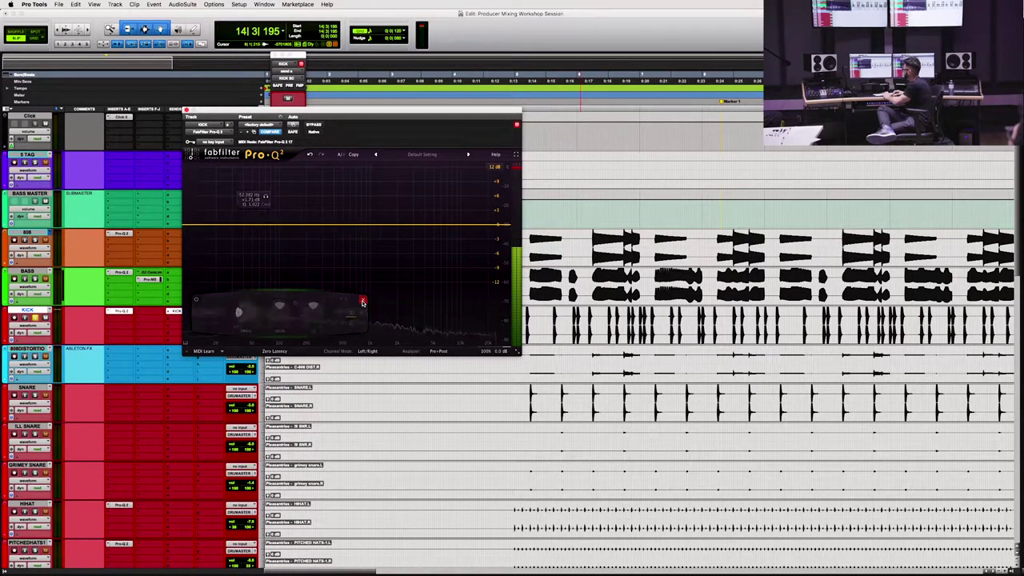
{"action": "left_click", "coordinate": [186, 110]}
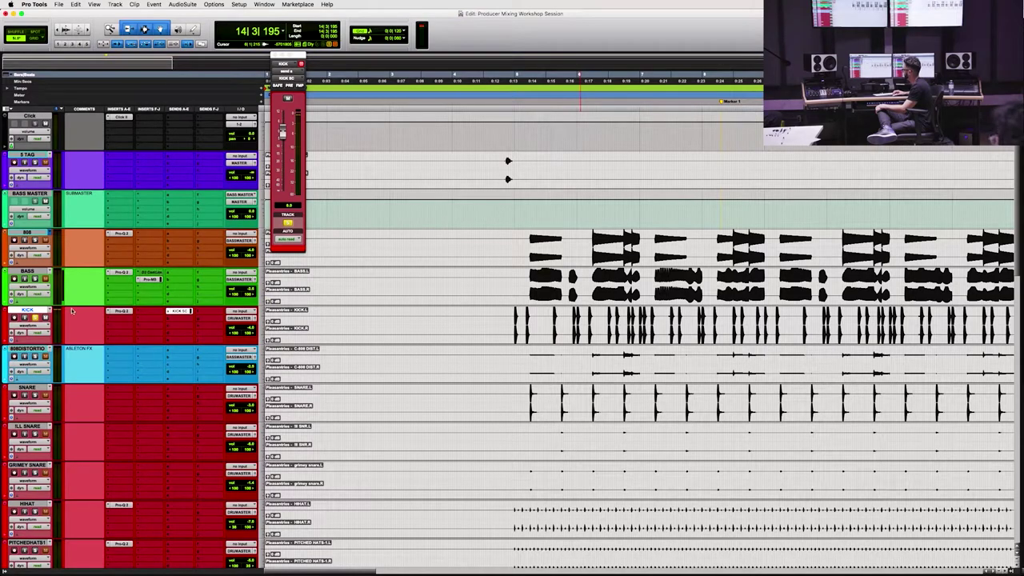
- Reopen the BASS Pro-MB and drag Band 1's low crossover to about 44 Hz
{"action": "left_click", "coordinate": [150, 279]}
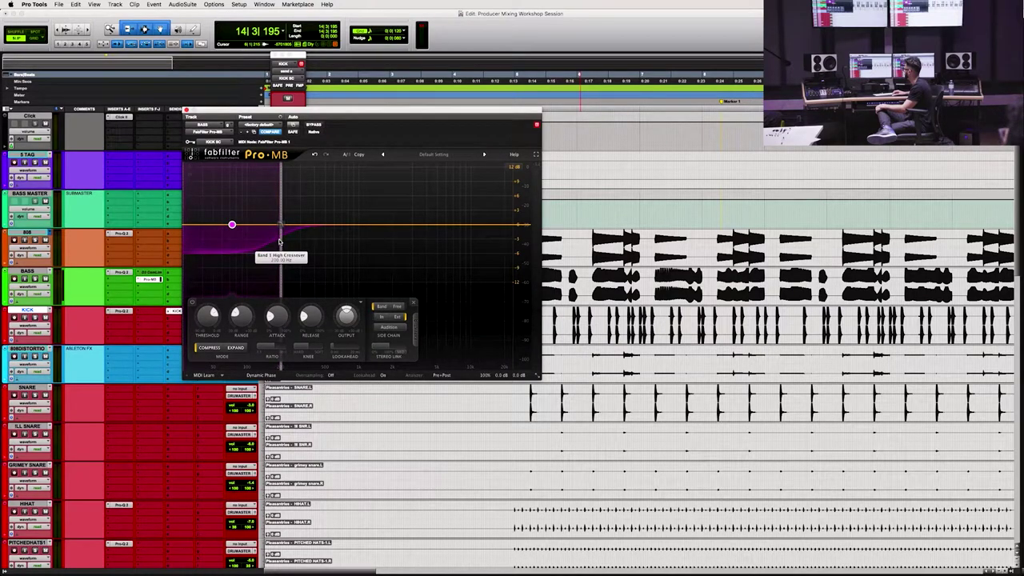
{"action": "left_click_drag", "start_coordinate": [192, 228], "coordinate": [205, 231]}
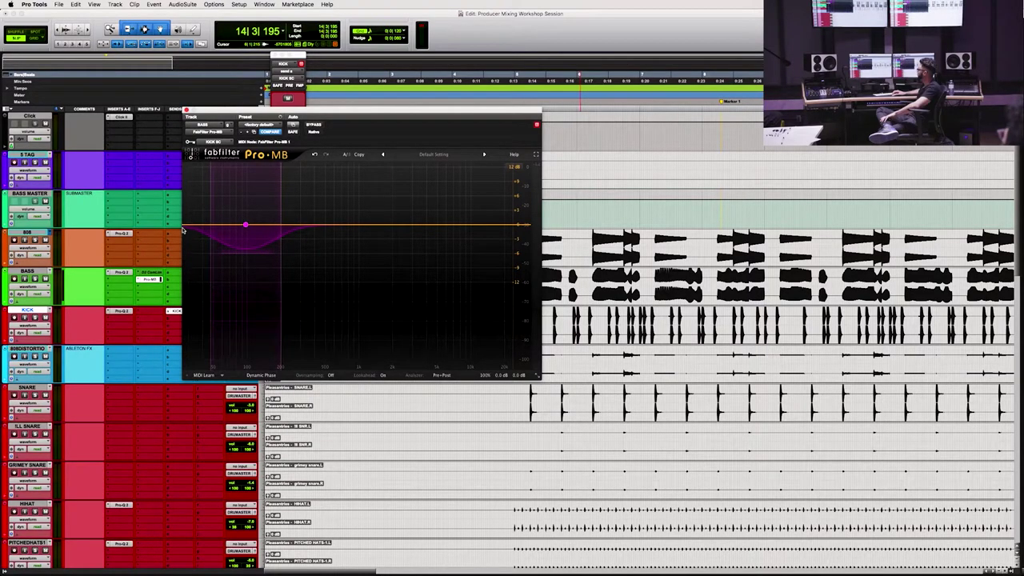
{"action": "left_click", "coordinate": [40, 281]}
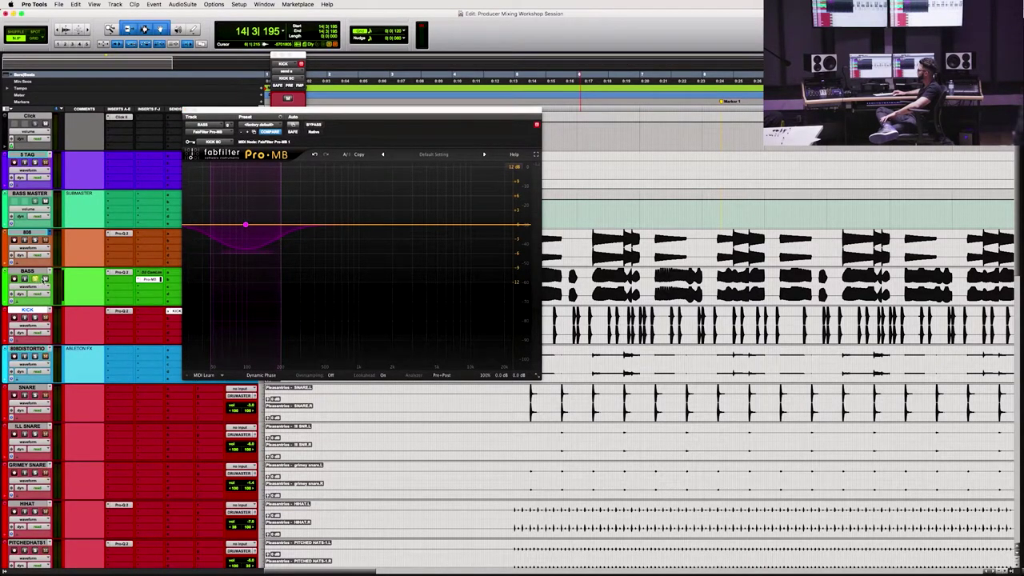
{"action": "left_click", "coordinate": [216, 169]}
{"action": "left_click_drag", "start_coordinate": [331, 138], "coordinate": [286, 159]}
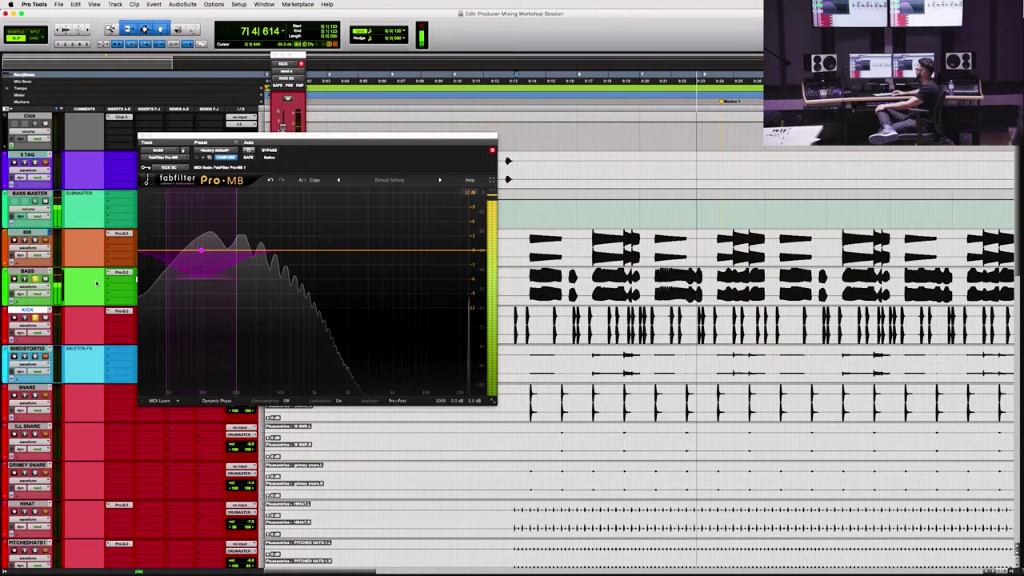
- Compare Pro-MB bypassed and active, then shape Band 1 into a -6 dB low shelf
{"action": "left_click", "coordinate": [152, 279]}
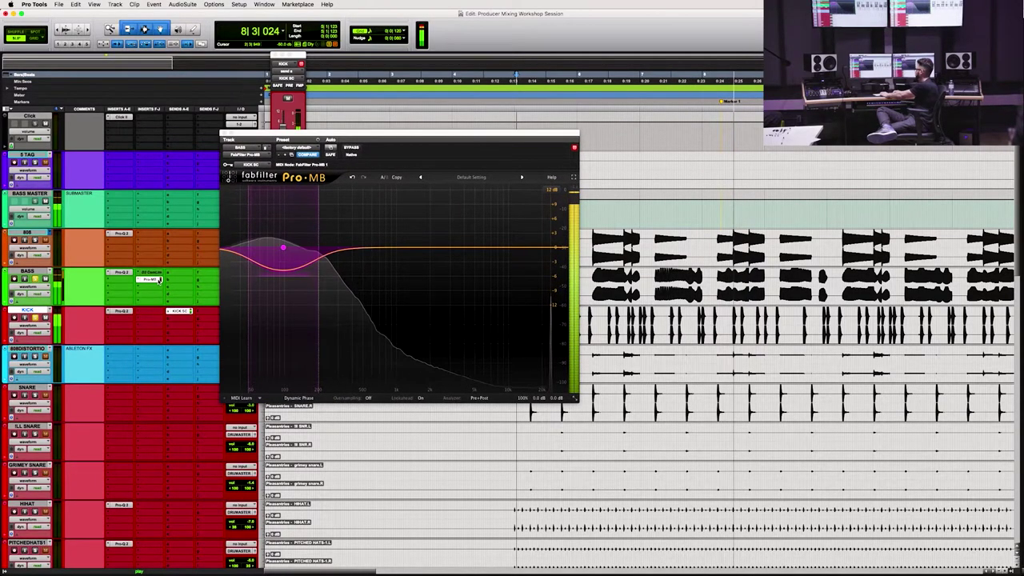
{"action": "left_click", "coordinate": [155, 279], "text": "super"}
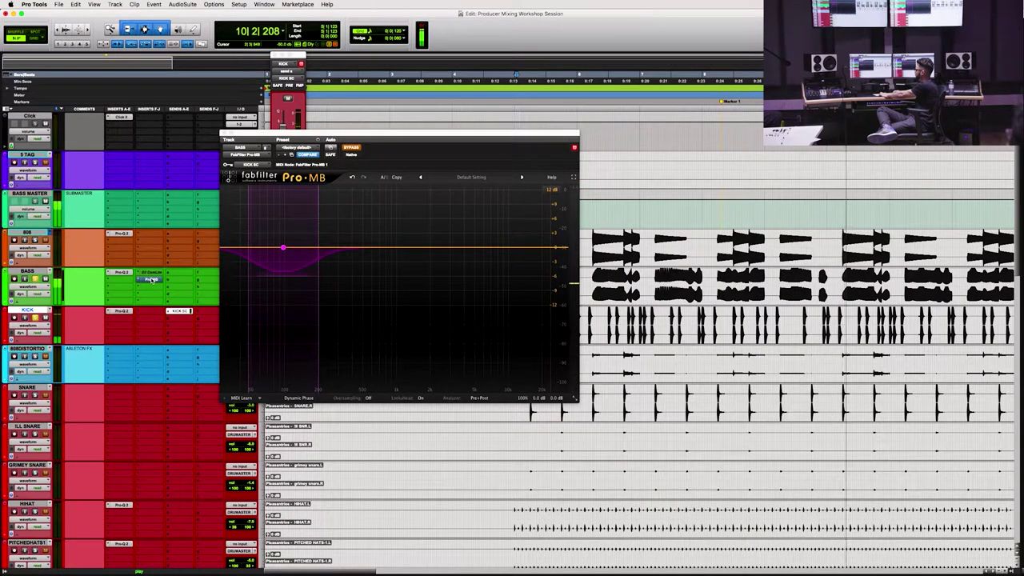
{"action": "left_click", "coordinate": [150, 279], "text": "super"}
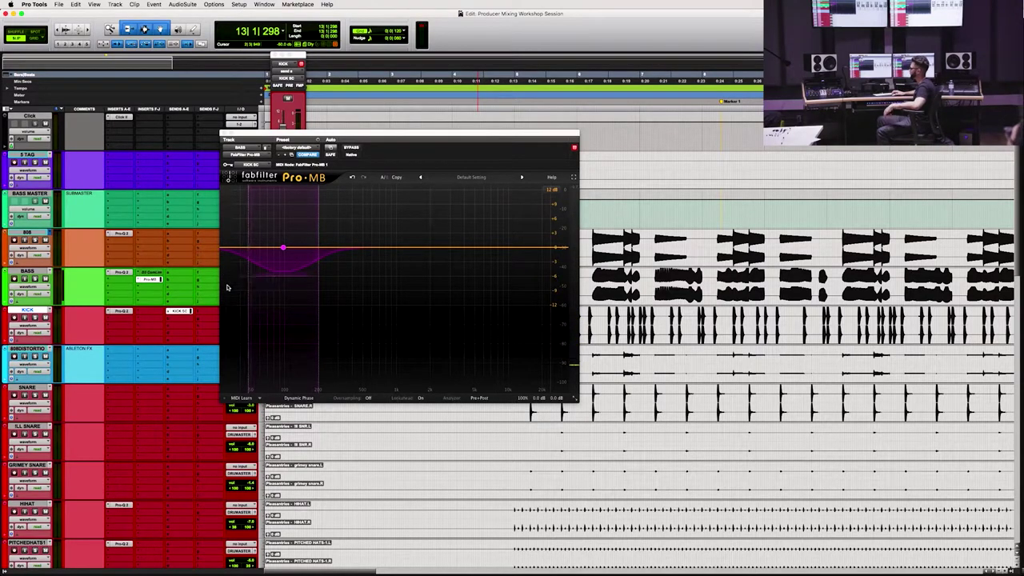
{"action": "left_click_drag", "start_coordinate": [246, 275], "coordinate": [240, 276]}
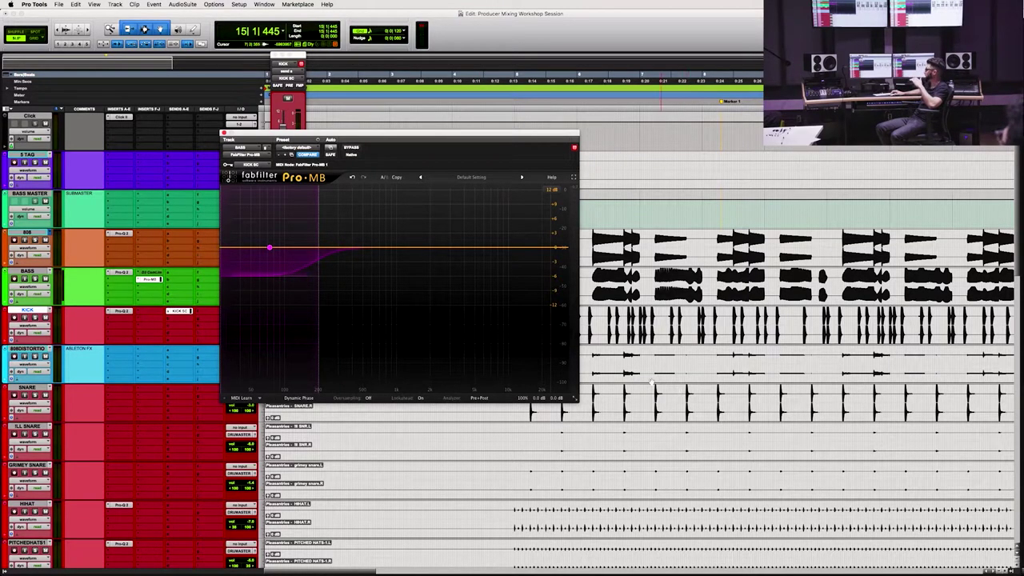
{"action": "mouse_move", "coordinate": [519, 398]}
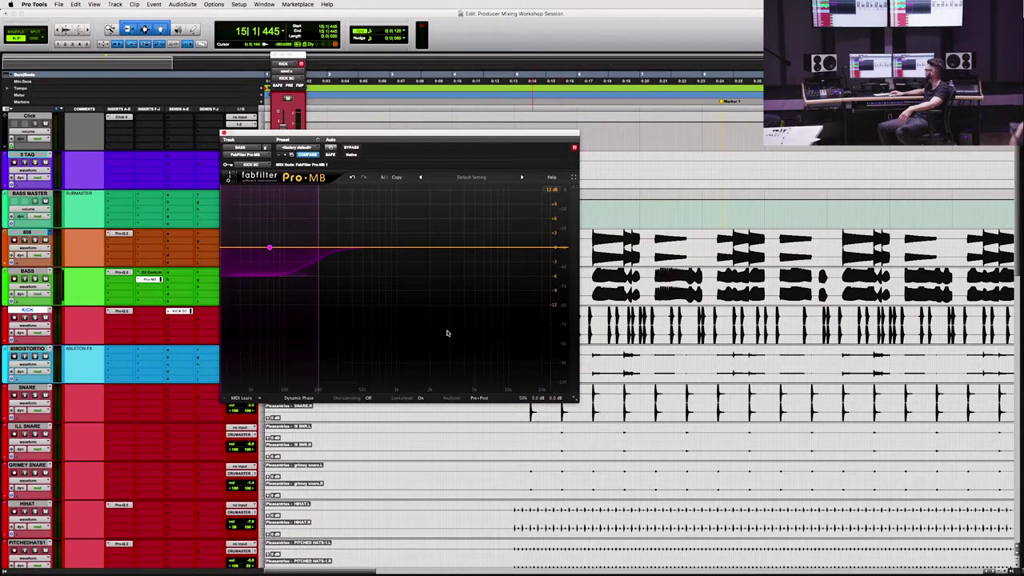
- Play the mix from bar 4 with Pro-MB un-bypassed, then stop and close the plug-in
{"action": "left_click_drag", "start_coordinate": [363, 134], "coordinate": [341, 145]}
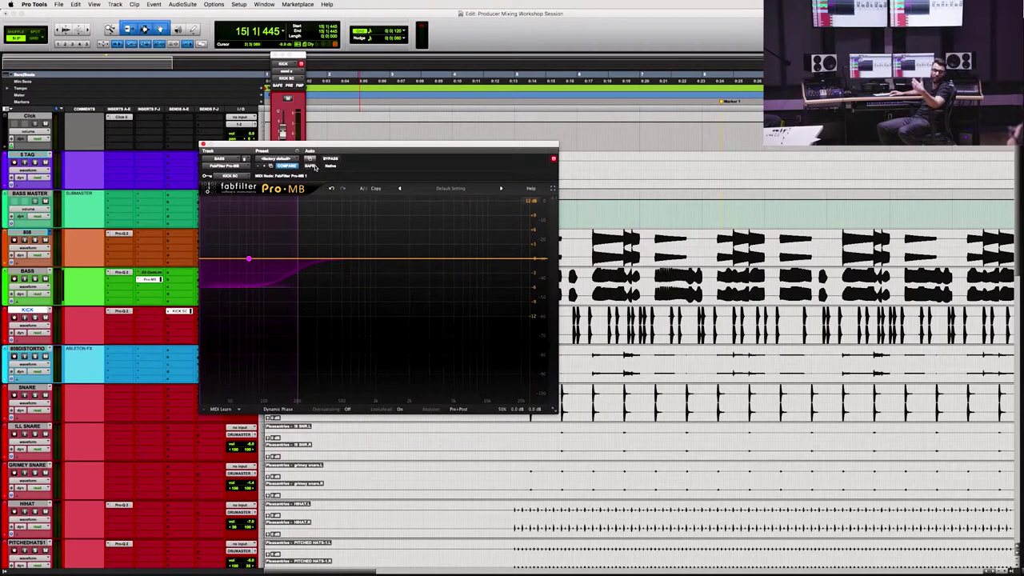
{"action": "key", "text": "space"}
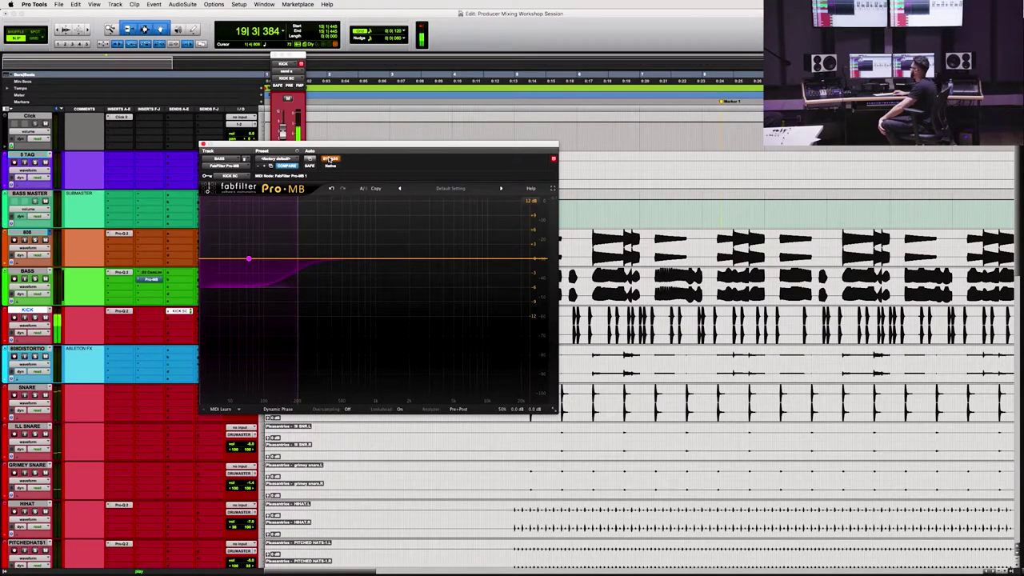
{"action": "left_click", "coordinate": [535, 92]}
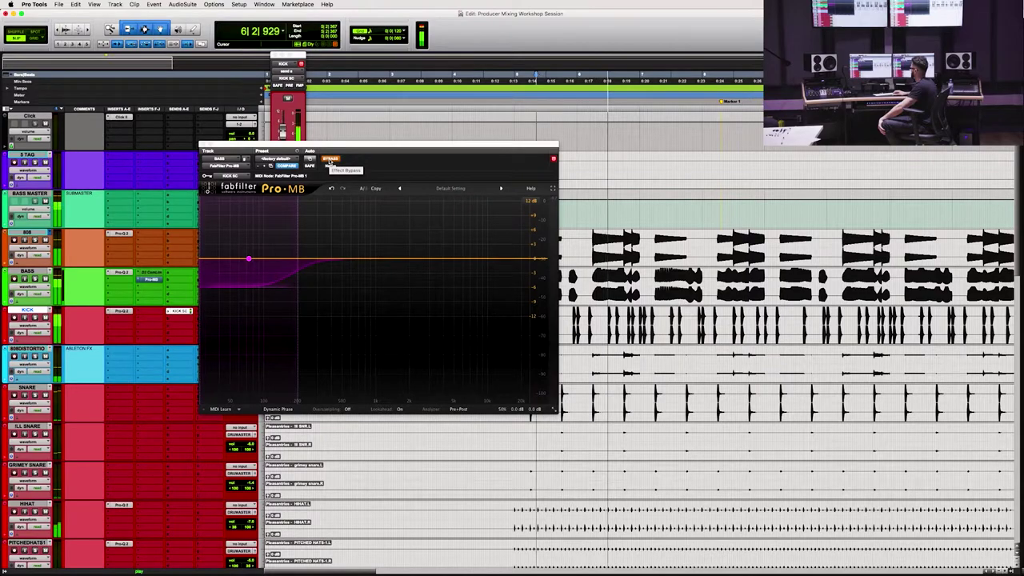
{"action": "left_click", "coordinate": [330, 160]}
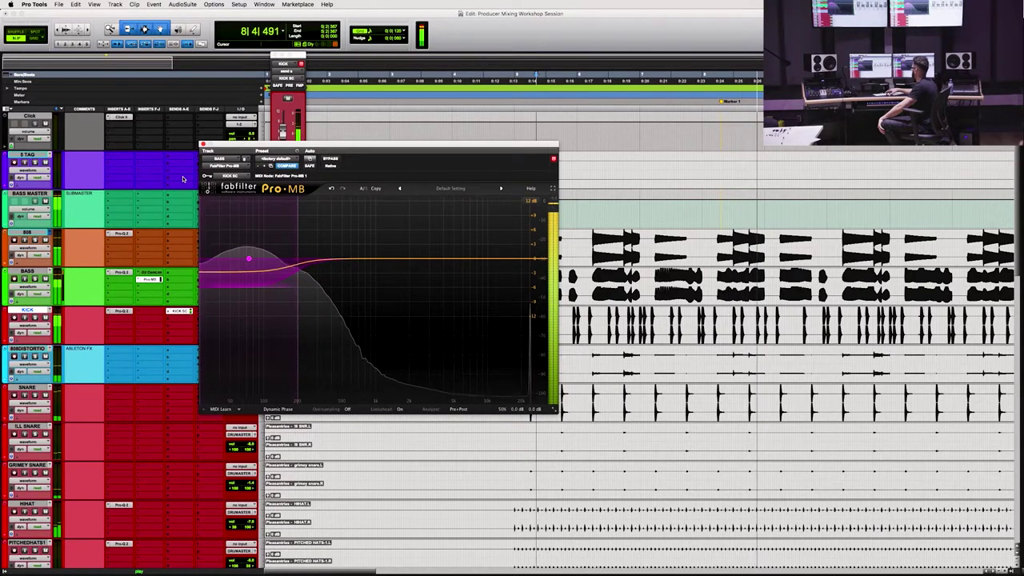
{"action": "key", "text": "space"}
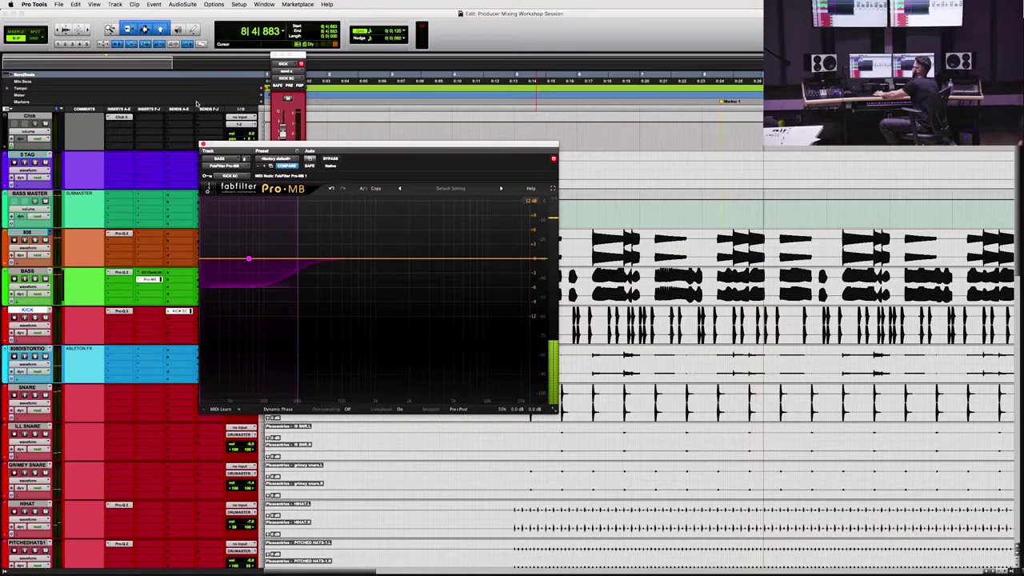
{"action": "left_click", "coordinate": [203, 144]}
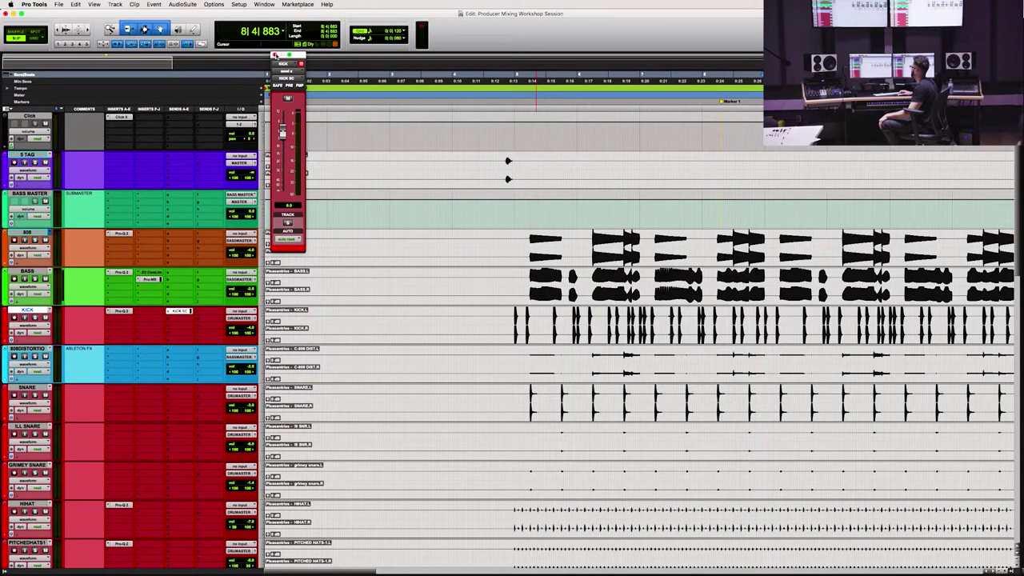
- Close the KICK SC output window to clear the view of the tracks
{"action": "left_click", "coordinate": [275, 56]}
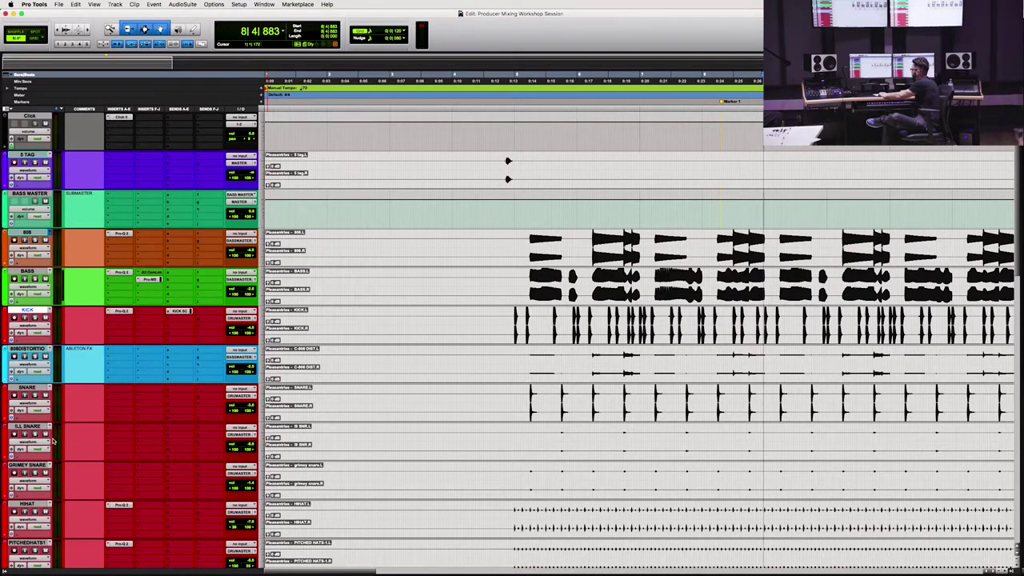
- Copy the Pro-MB insert onto the music, FX and guitar master busses
{"action": "scroll", "coordinate": [150, 281], "scroll_direction": "down", "scroll_amount": 15}
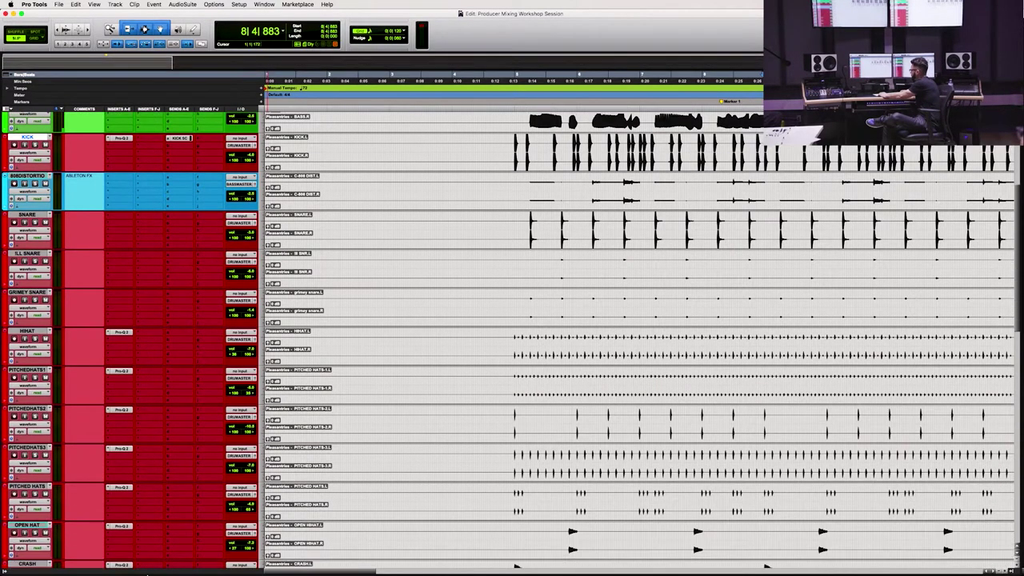
{"action": "scroll", "coordinate": [153, 510], "scroll_direction": "down", "scroll_amount": 5}
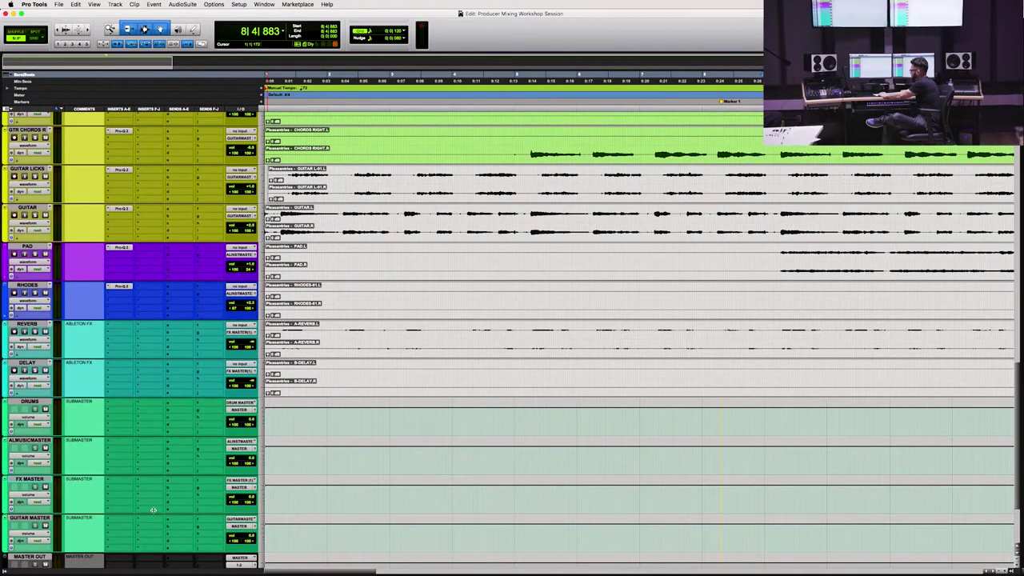
{"action": "left_click_drag", "start_coordinate": [157, 447], "coordinate": [159, 447]}
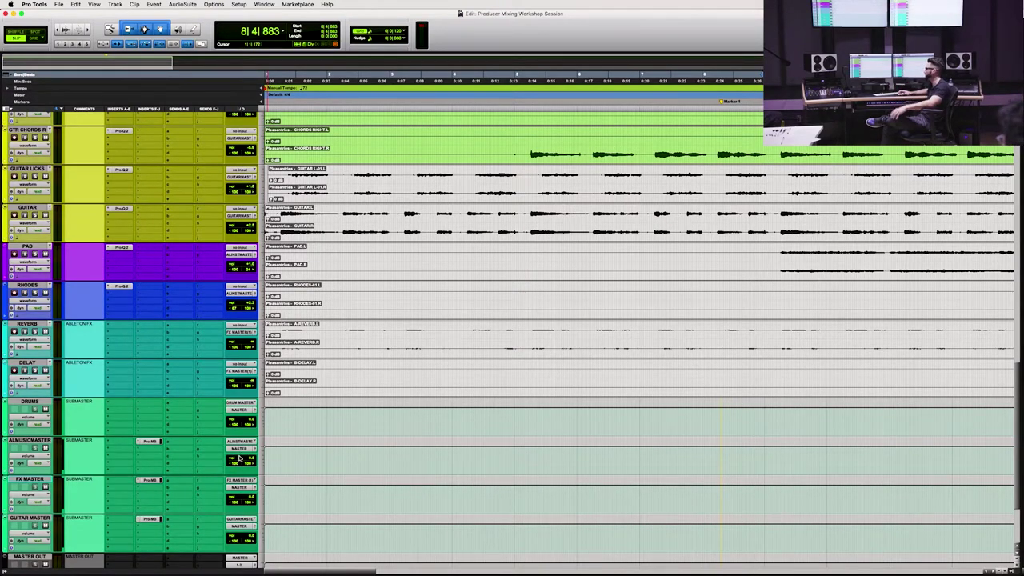
- Play the session back starting from bar 2
{"action": "scroll", "coordinate": [240, 458], "scroll_direction": "up", "scroll_amount": 1}
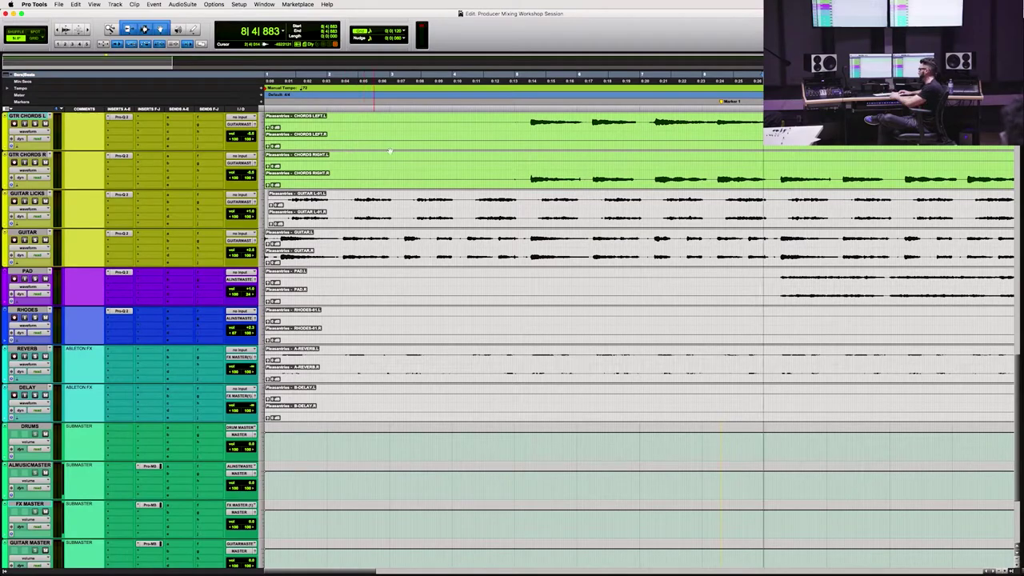
{"action": "left_click", "coordinate": [334, 78]}
{"action": "key", "text": "space"}
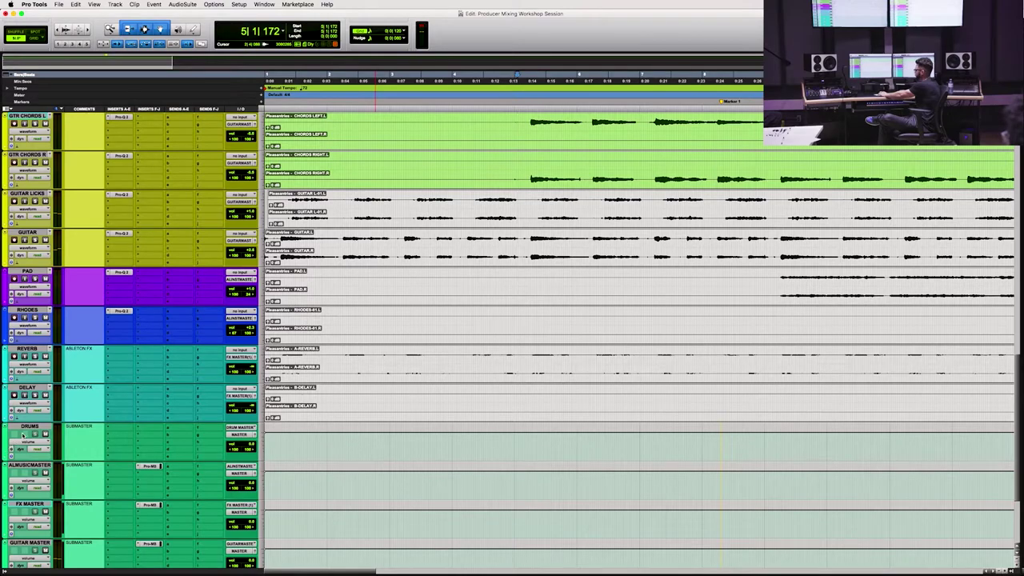
- Select the DRUMS through GUITAR MASTER bus tracks and resume playback
{"action": "left_click", "coordinate": [24, 429]}
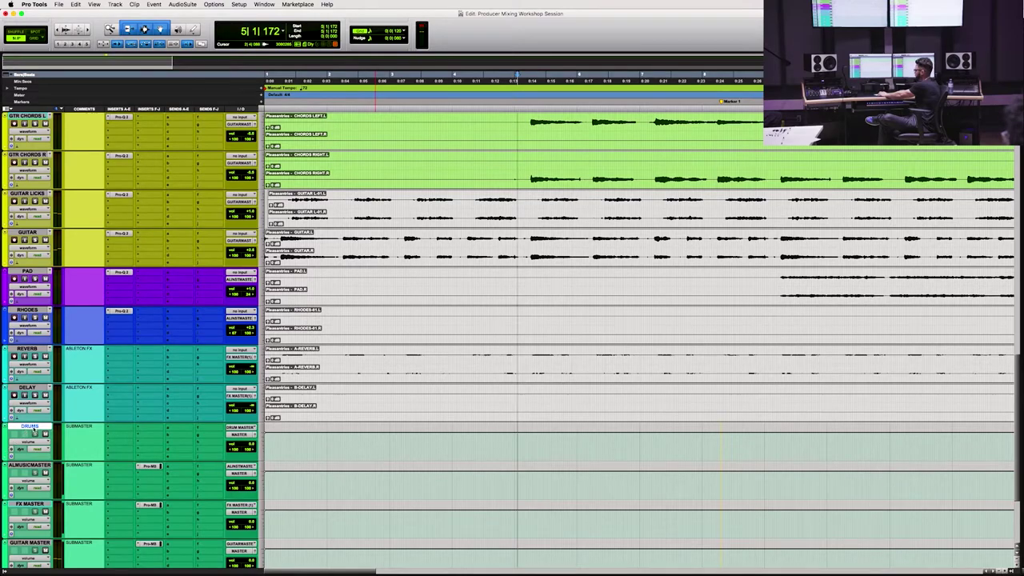
{"action": "scroll", "coordinate": [24, 432], "scroll_direction": "down", "scroll_amount": 2}
{"action": "left_click", "coordinate": [30, 504], "text": "shift"}
{"action": "key", "text": "space"}
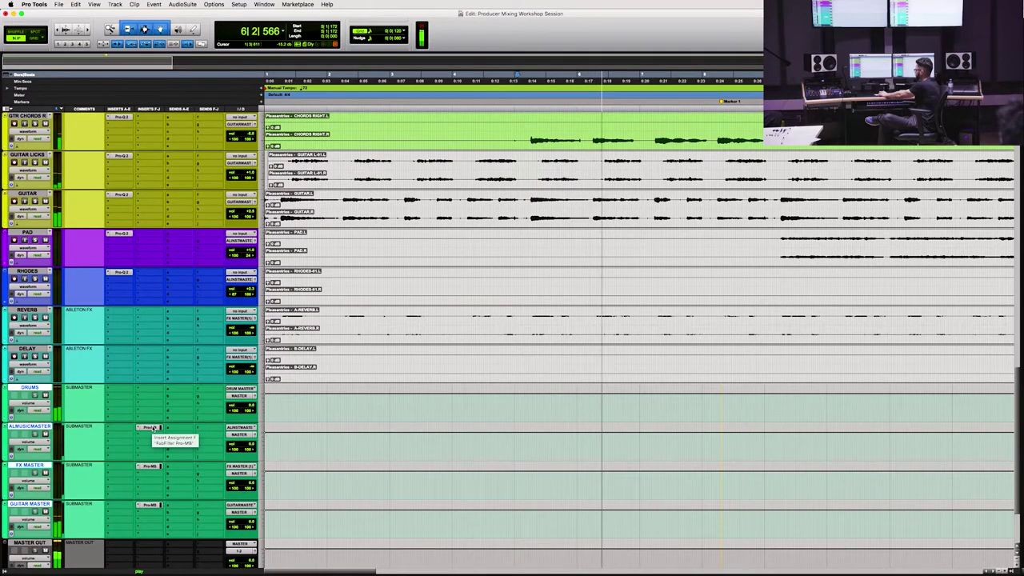
- Bypass and re-enable Pro-MB on all three busses, zoom out, and stop around bar 12
{"action": "left_click", "coordinate": [150, 427], "text": "alt+super"}
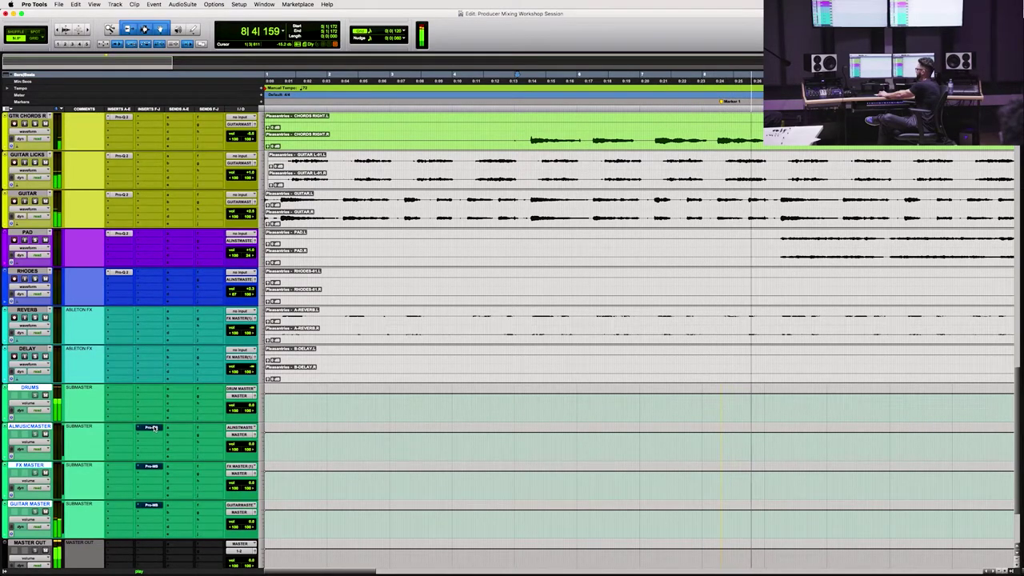
{"action": "left_click", "coordinate": [150, 427], "text": "alt+super"}
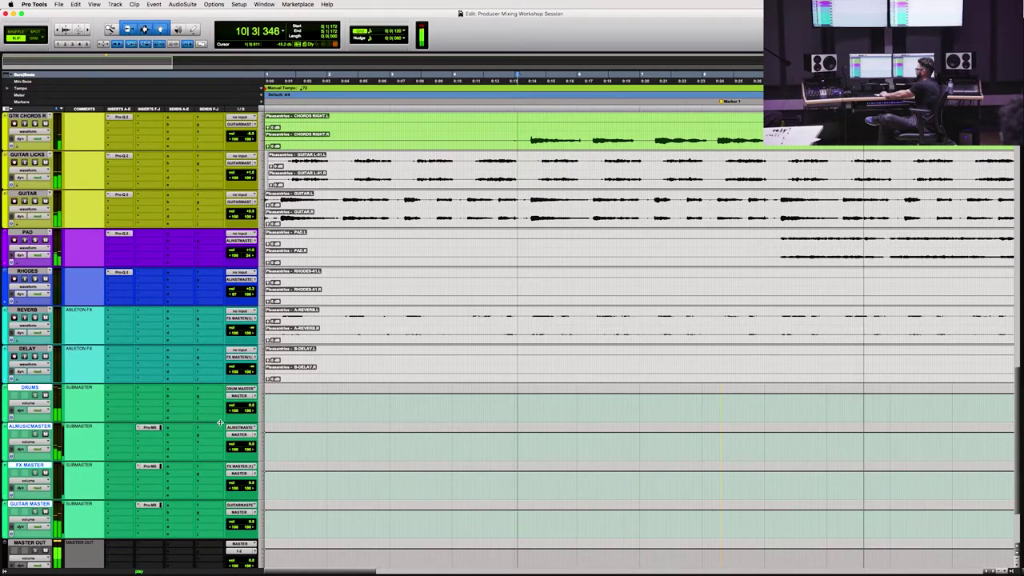
{"action": "key", "text": "super+bracketleft"}
{"action": "key", "text": "super+bracketleft"}
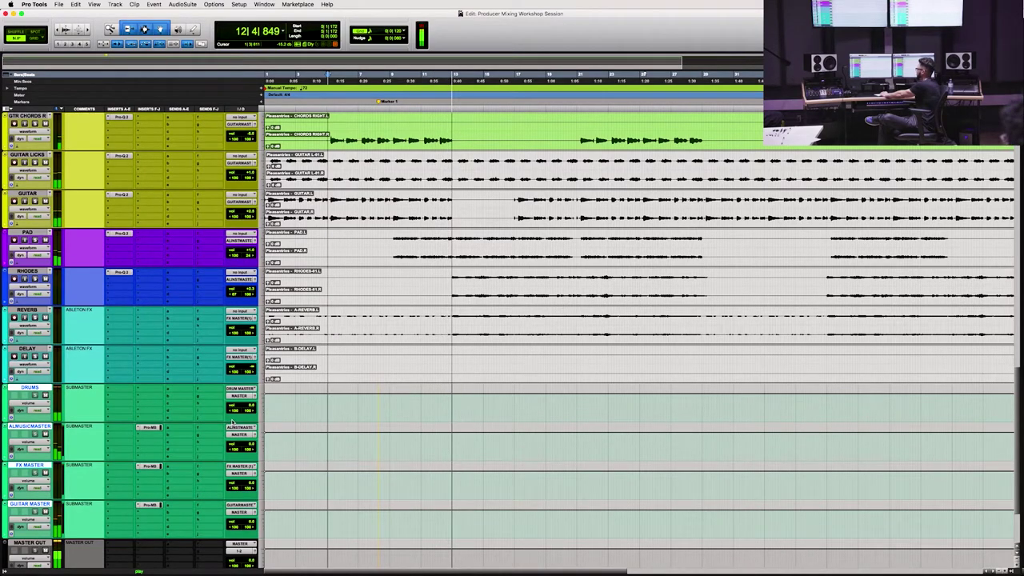
{"action": "key", "text": "space"}
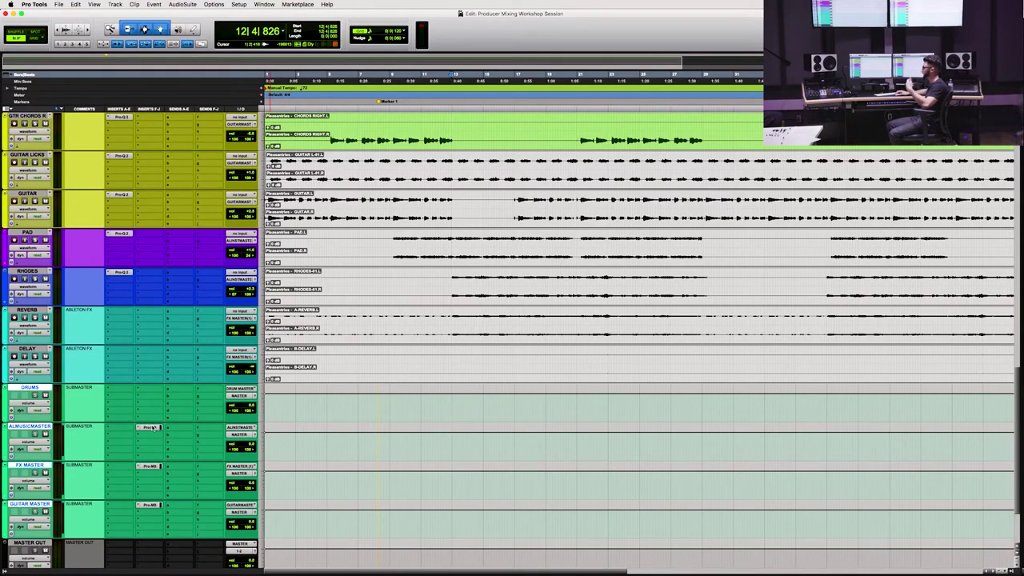
- Duplicate Pro-MB into the next music-bus slot and add one band moved from 232 Hz to 885 Hz
{"action": "left_click_drag", "start_coordinate": [149, 432], "coordinate": [148, 437]}
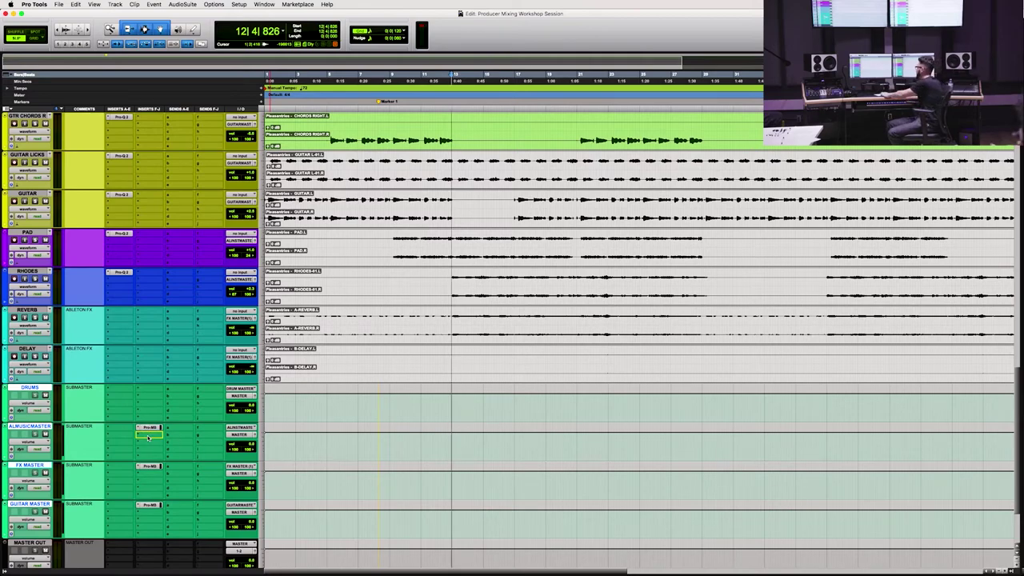
{"action": "left_click", "coordinate": [152, 433]}
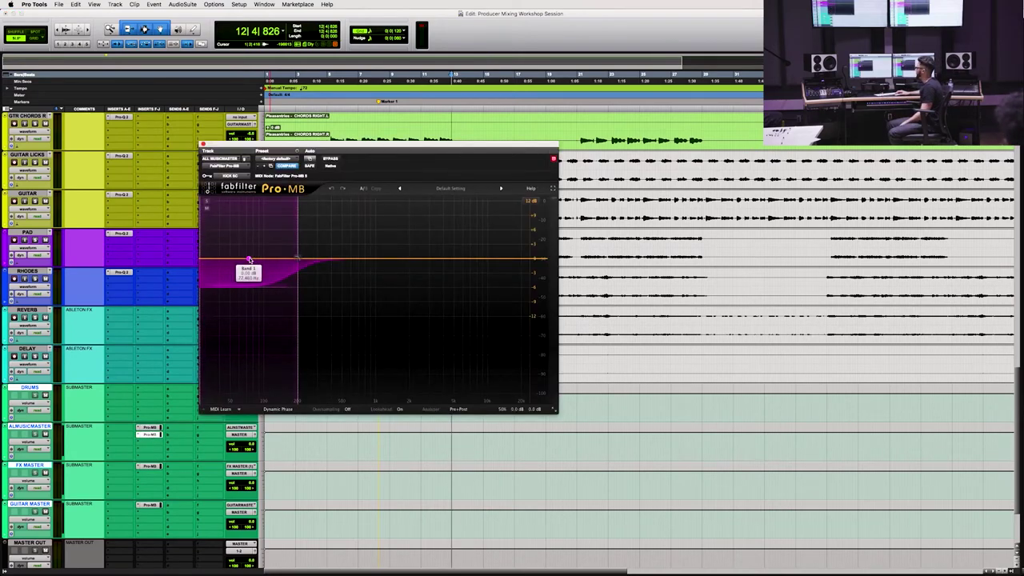
{"action": "left_click", "coordinate": [307, 260]}
{"action": "left_click_drag", "start_coordinate": [310, 260], "coordinate": [370, 259]}
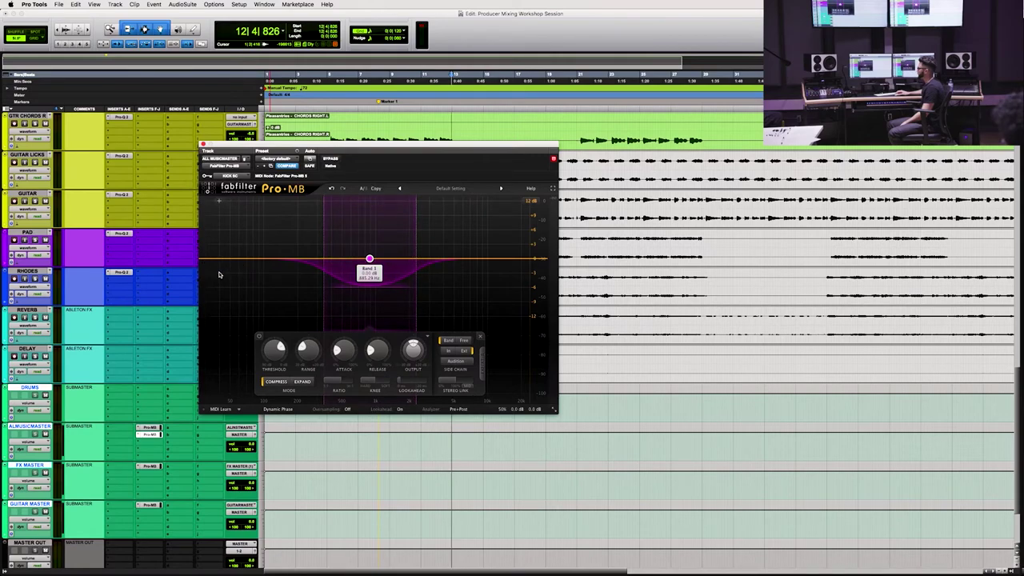